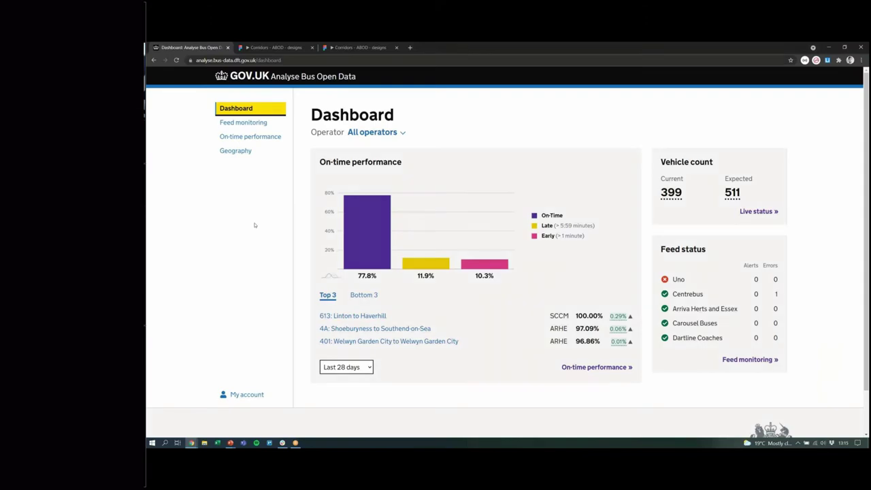
- Open the on-time performance page covering all operators
left_click(257, 227)
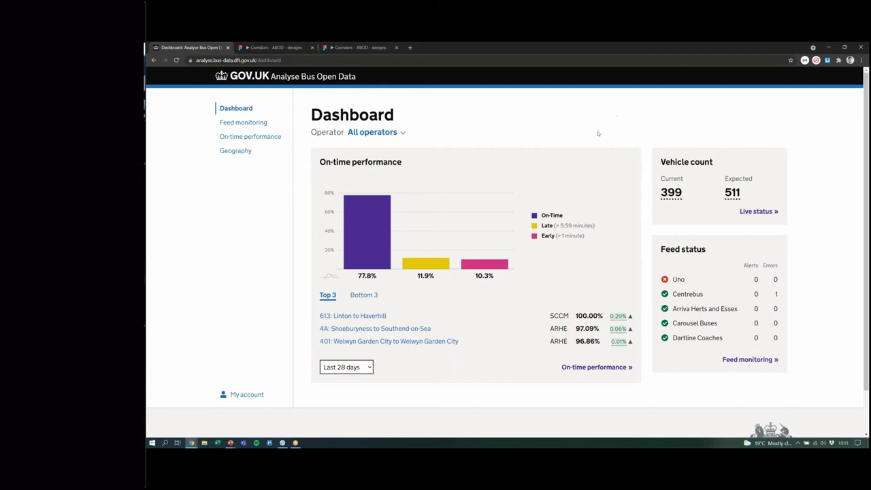
mouse_move(293, 149)
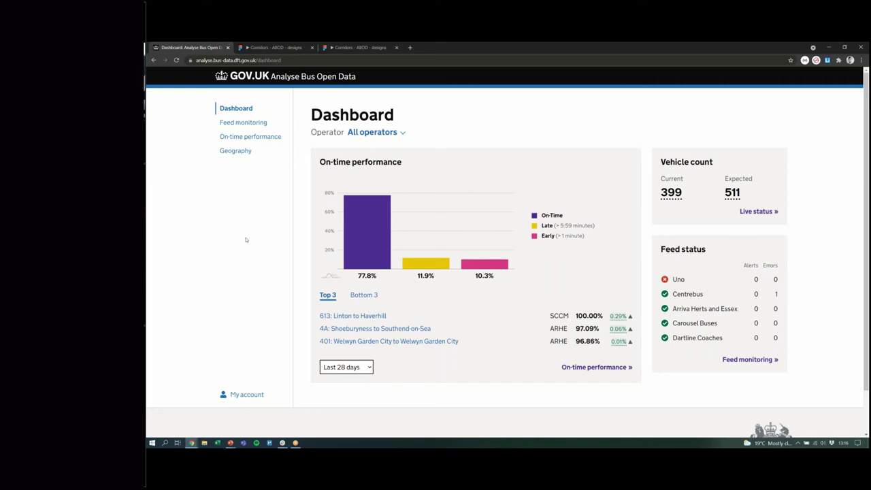
left_click(250, 138)
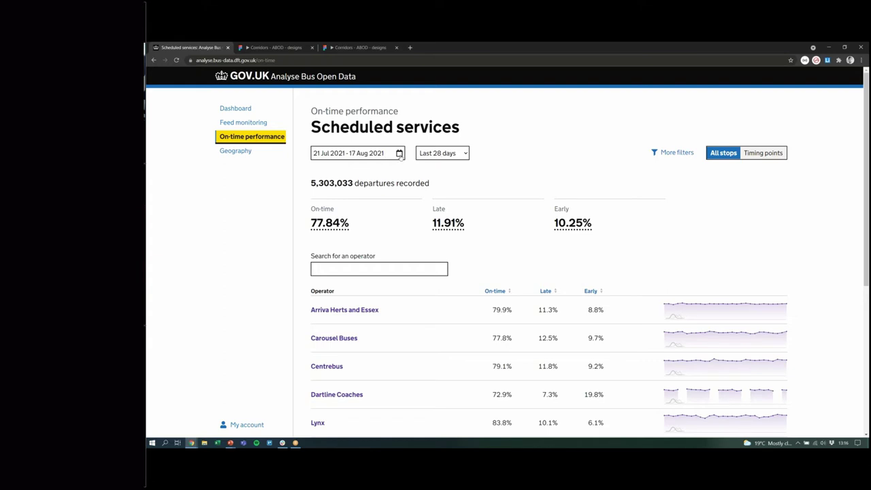
- Check the date range picker and the additional filters for scheduled services, leaving the settings as they are
left_click(400, 153)
left_click(400, 153)
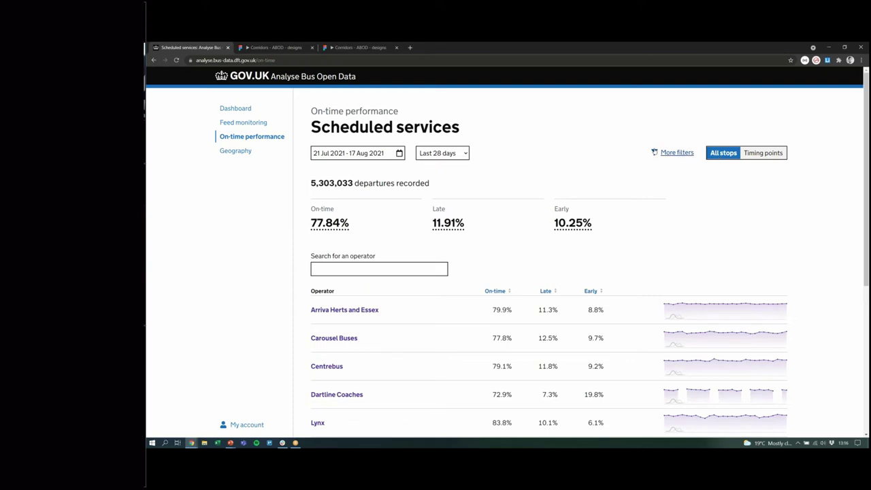
left_click(655, 153)
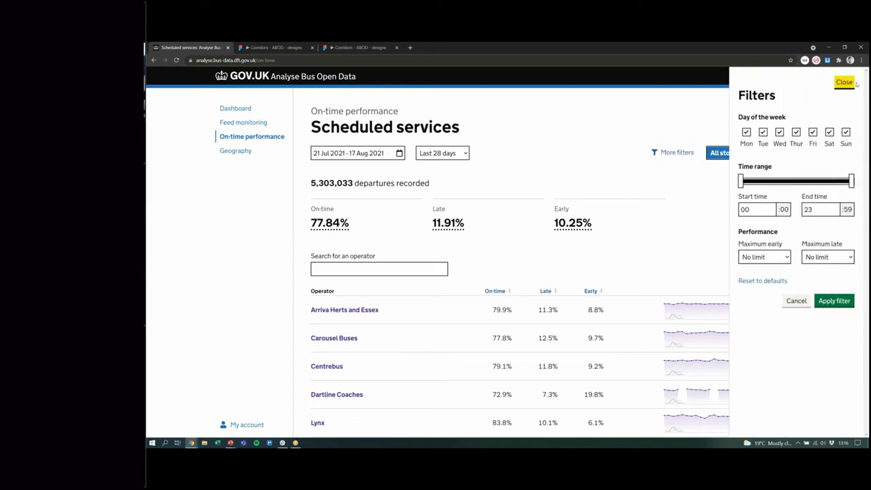
left_click(853, 82)
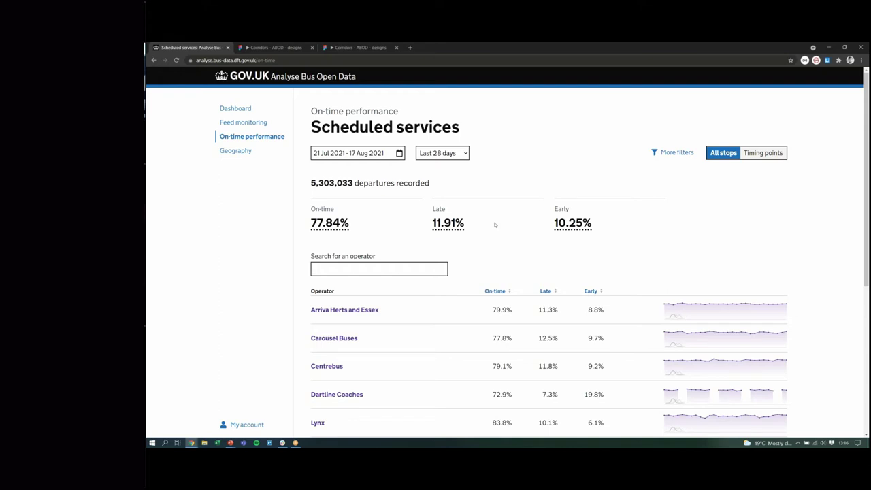
- Sort the operators by on-time percentage in descending order and review the list
scroll(494, 225, "down", 2)
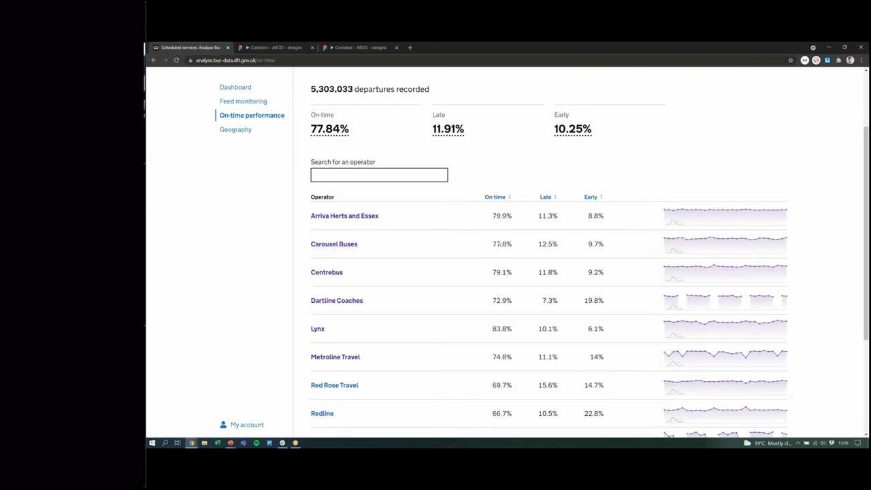
left_click(497, 197)
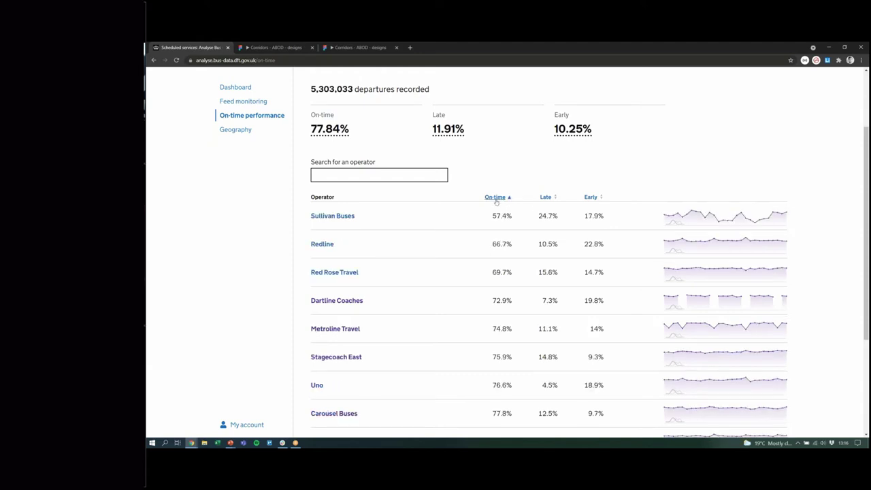
left_click(495, 197)
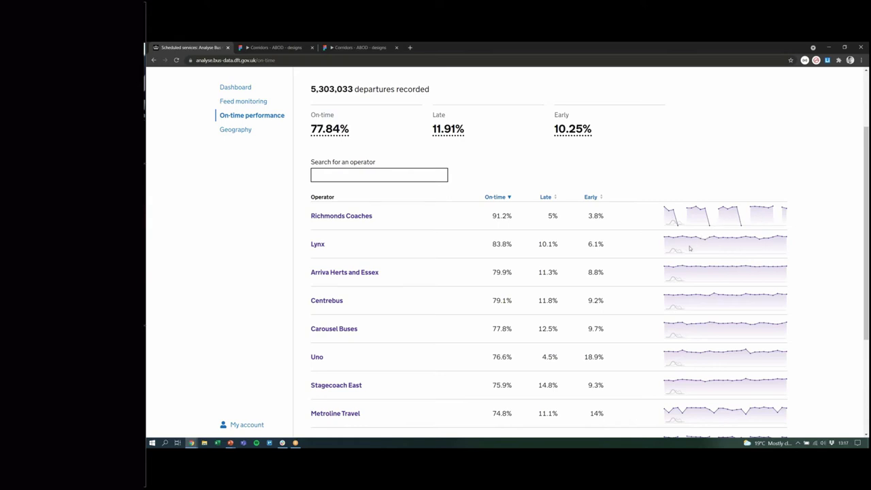
scroll(689, 248, "down", 3)
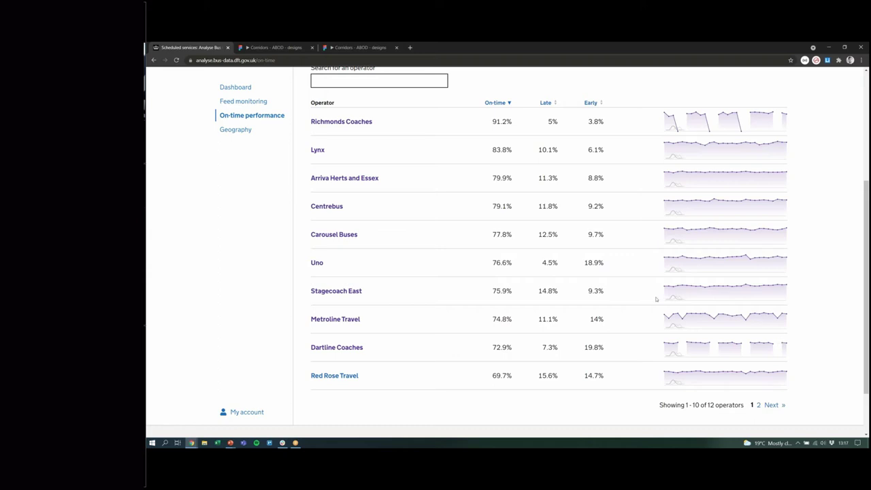
- Search the operators for "lynx" and open the Lynx on-time performance page
scroll(656, 300, "up", 2)
left_click(443, 176)
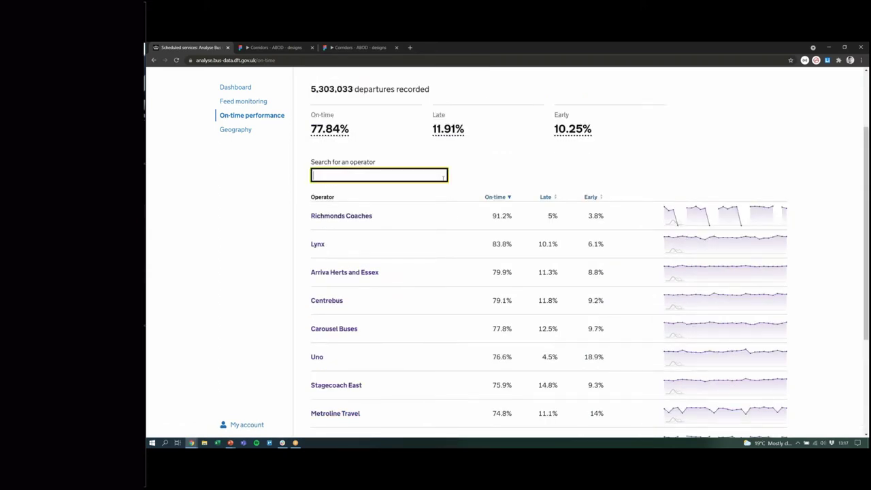
type("l")
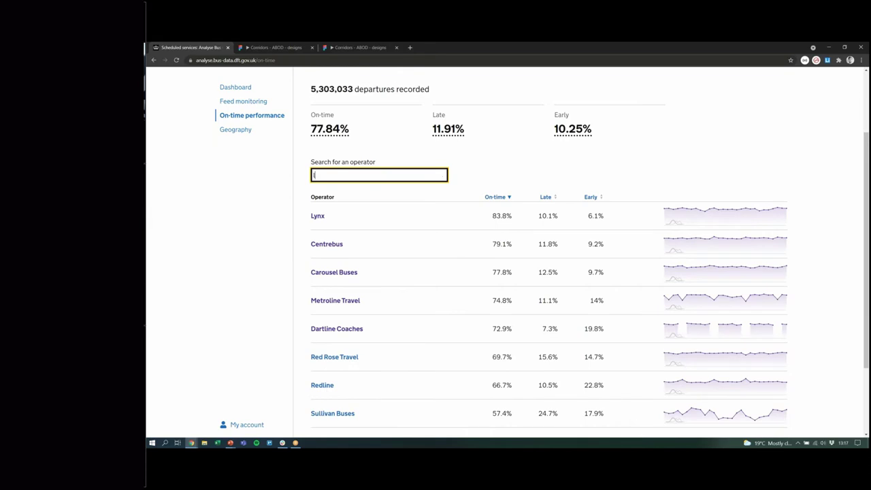
type("ynx")
left_click(318, 297)
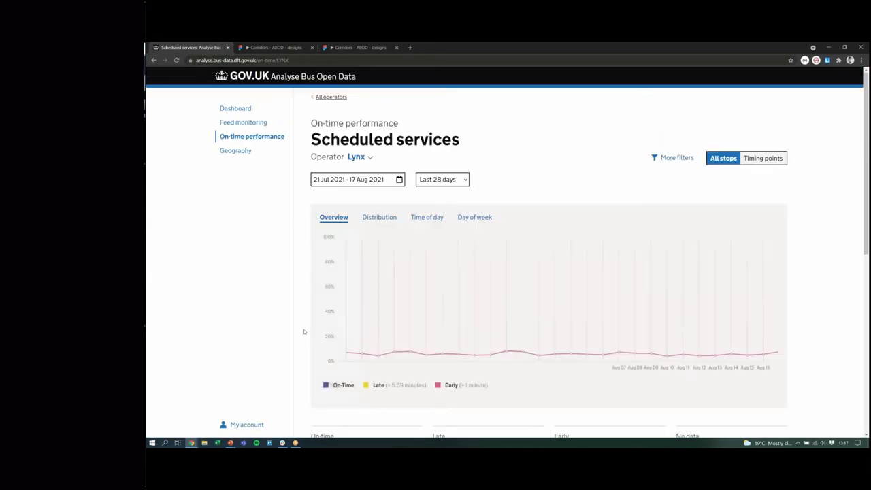
- Open service 37: Kings Lynn to Ten Mile Bank from the Lynx service table
scroll(300, 284, "down", 2)
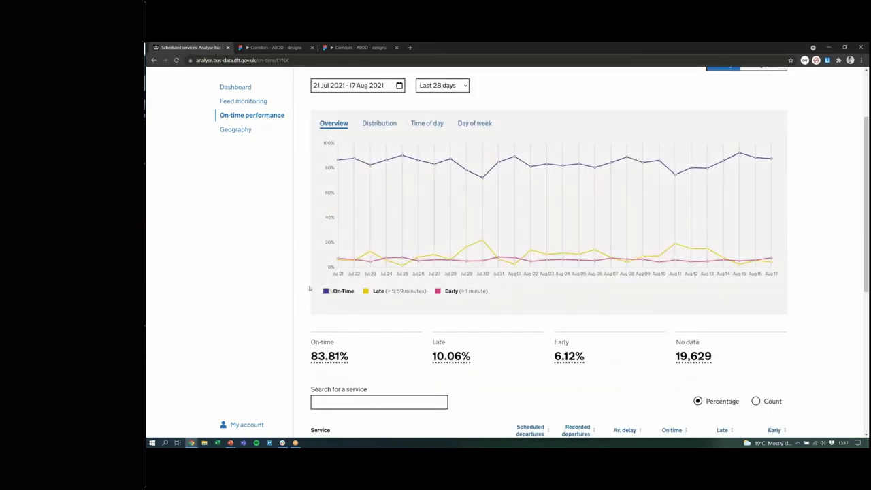
scroll(309, 289, "down", 2)
scroll(309, 290, "down", 2)
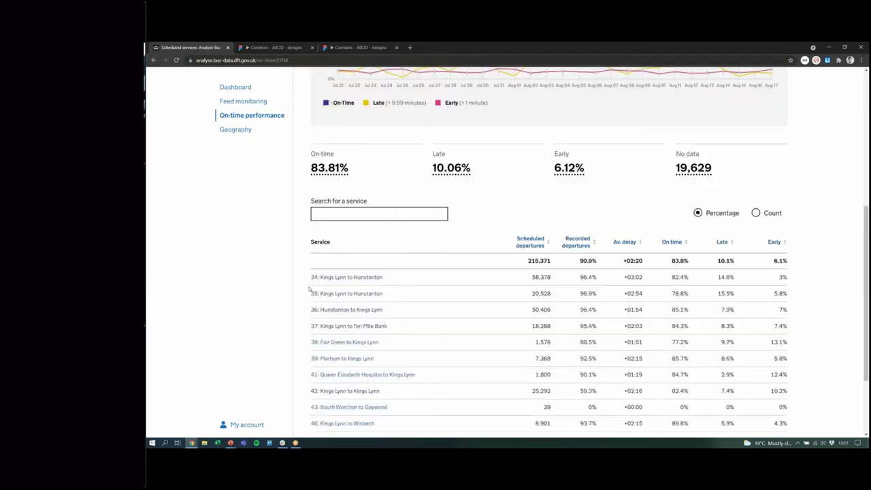
left_click(354, 326)
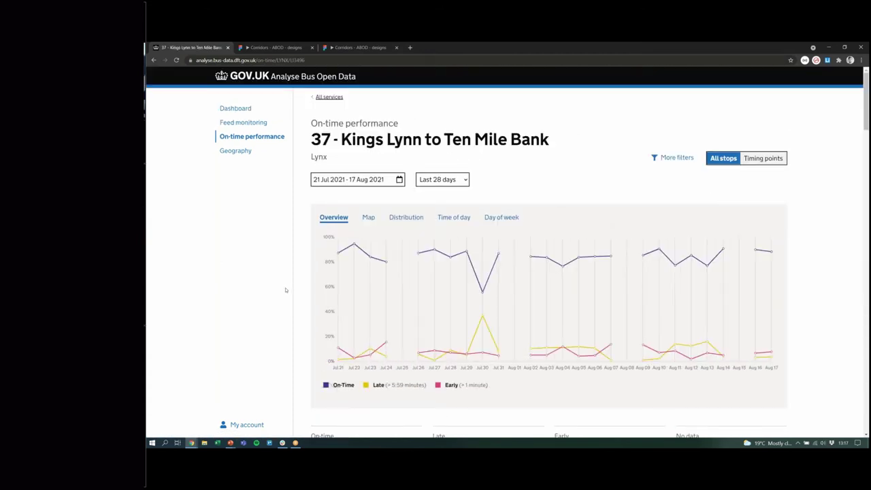
- Display the map for service 37 with the Route view
scroll(287, 290, "down", 2)
scroll(287, 290, "up", 2)
left_click(368, 218)
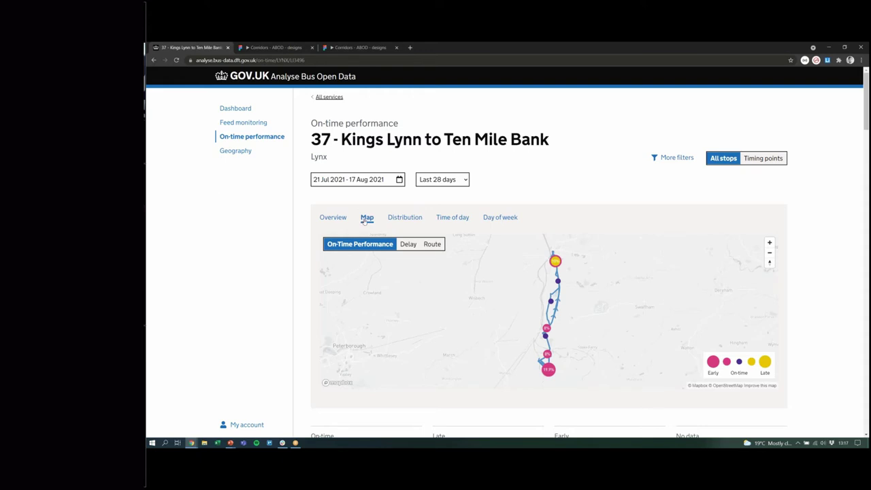
left_click(432, 244)
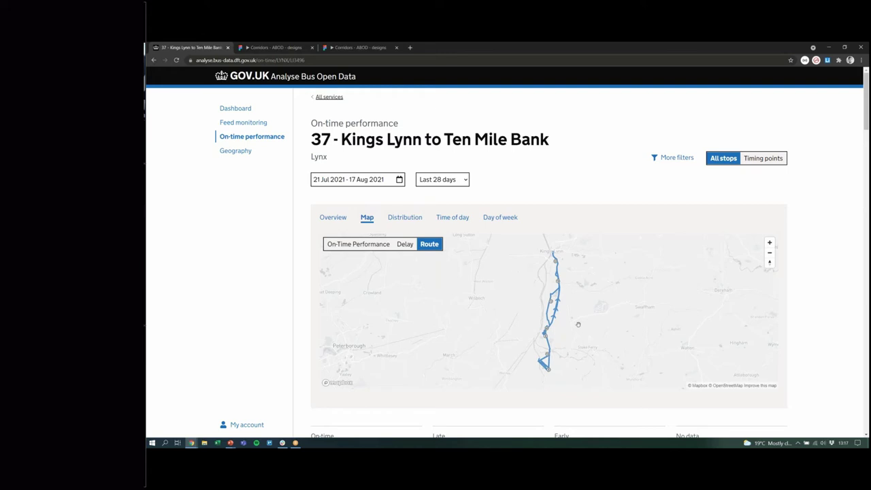
- Examine the route line and the names of the stops at its King's Lynn end
scroll(577, 325, "up", 2)
left_click_drag(578, 325, 600, 324)
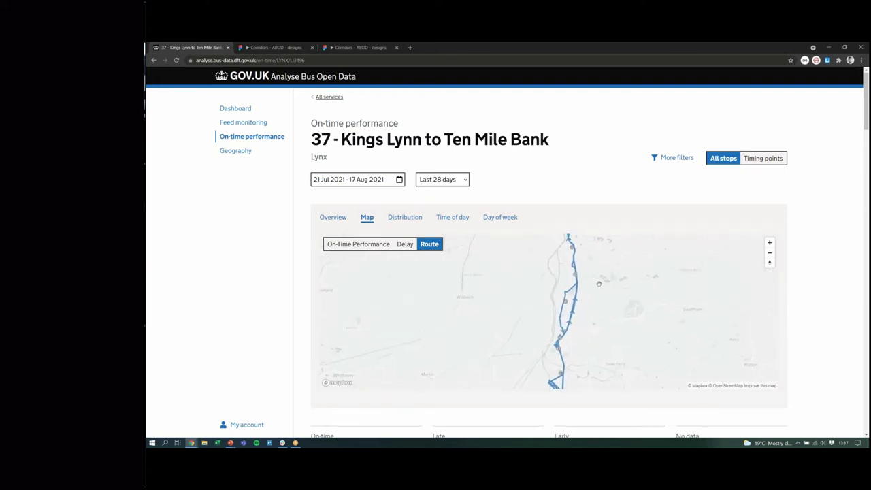
scroll(592, 287, "up", 3)
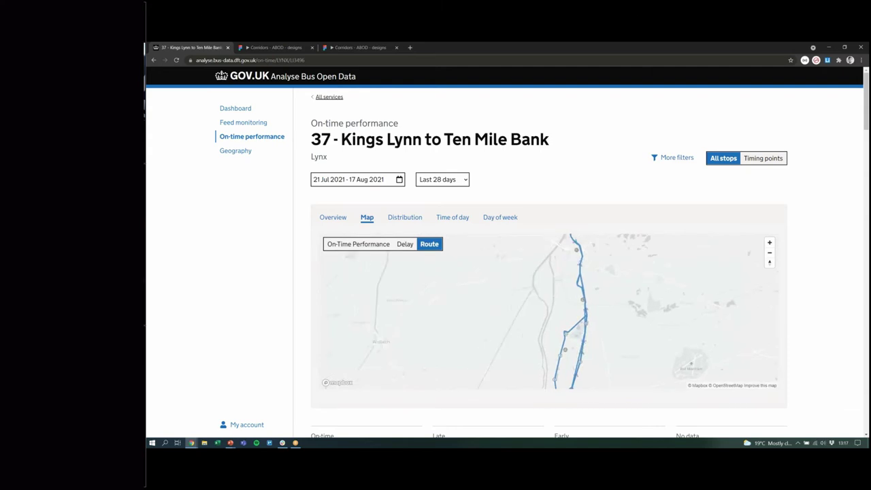
scroll(586, 296, "up", 3)
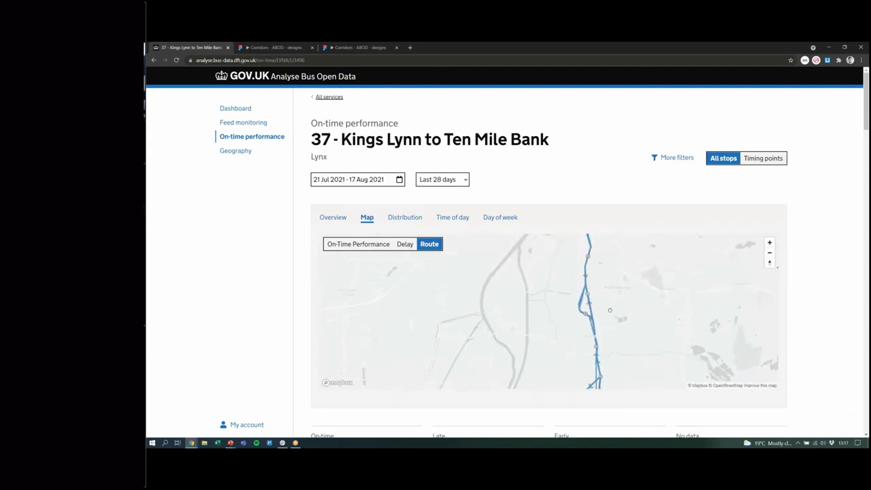
left_click_drag(613, 282, 609, 319)
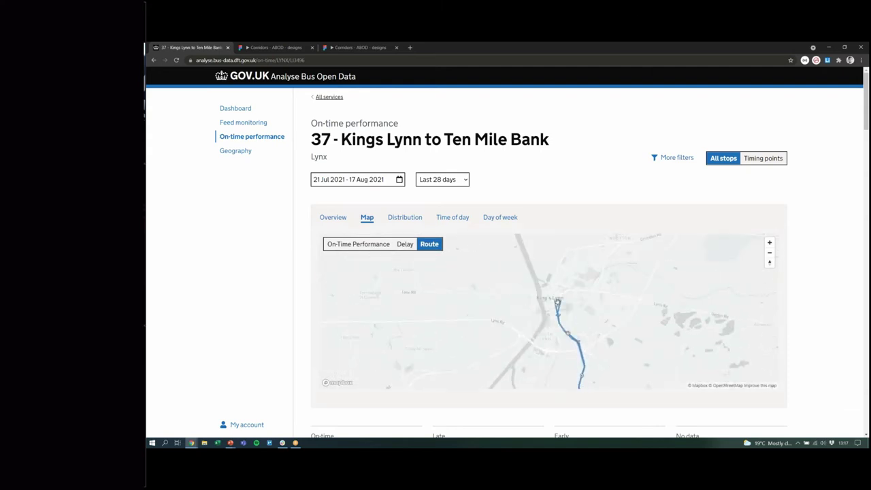
mouse_move(556, 305)
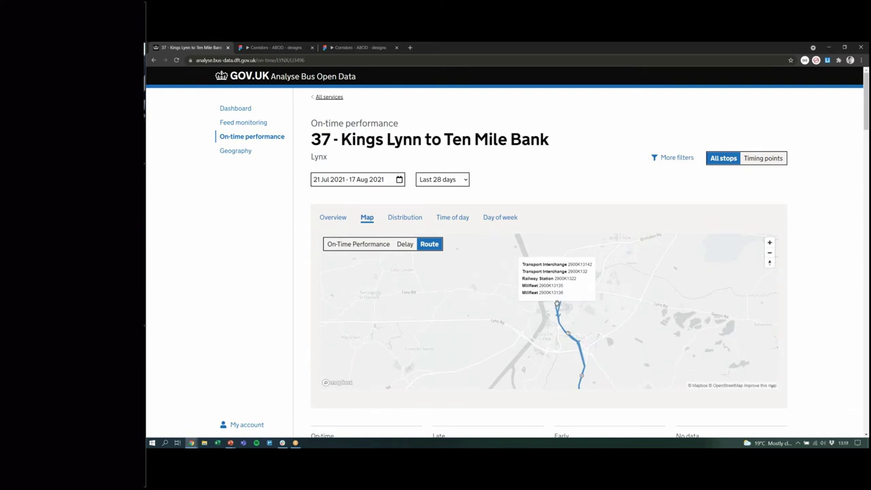
scroll(595, 313, "up", 2)
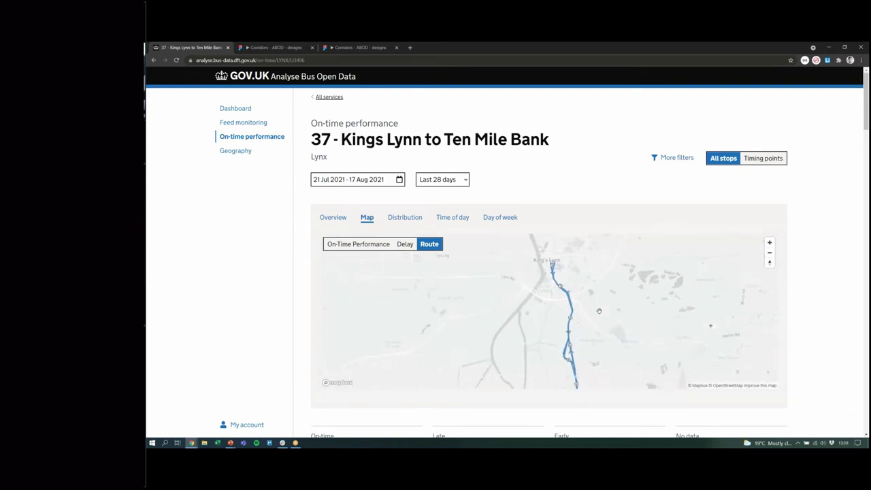
scroll(599, 311, "up", 3)
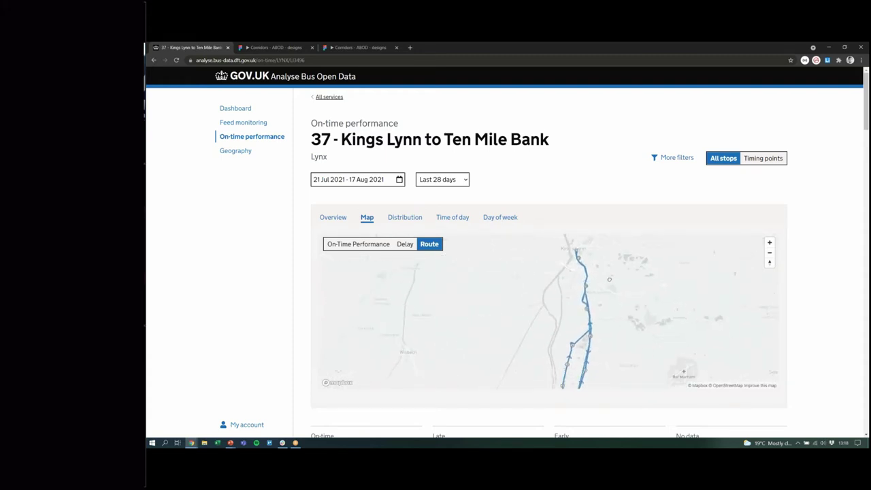
scroll(607, 280, "down", 2)
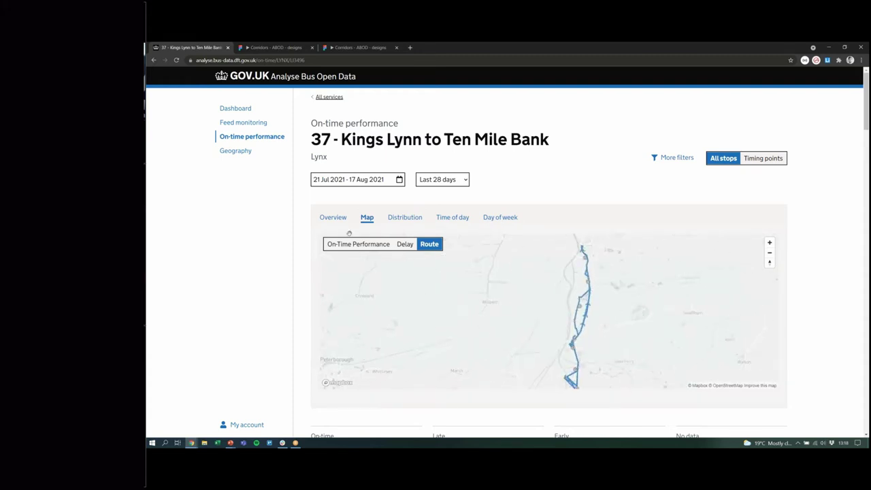
- Switch the map to On-Time Performance and examine the stops in King's Lynn in close-up around Millfleet
left_click(332, 245)
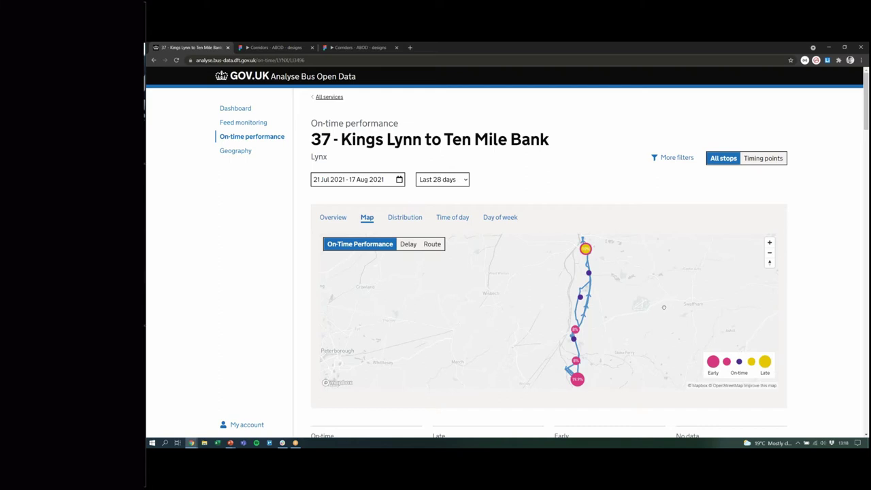
scroll(615, 293, "up", 3)
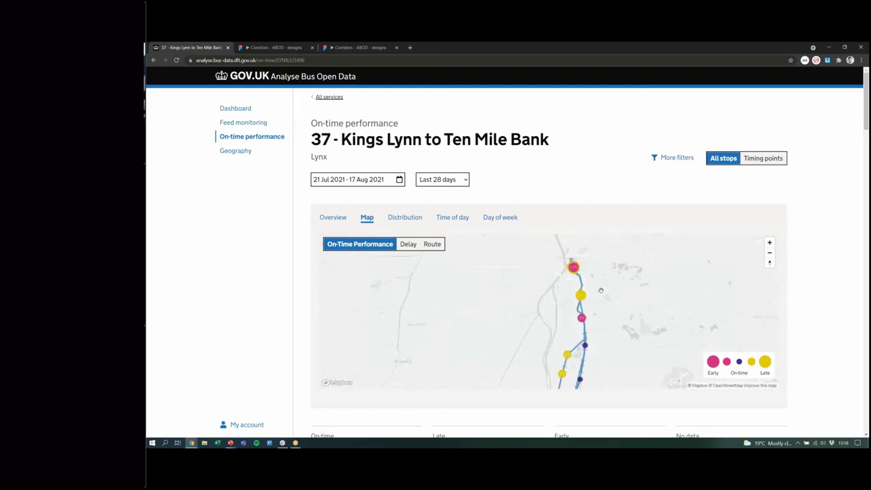
left_click_drag(601, 290, 627, 298)
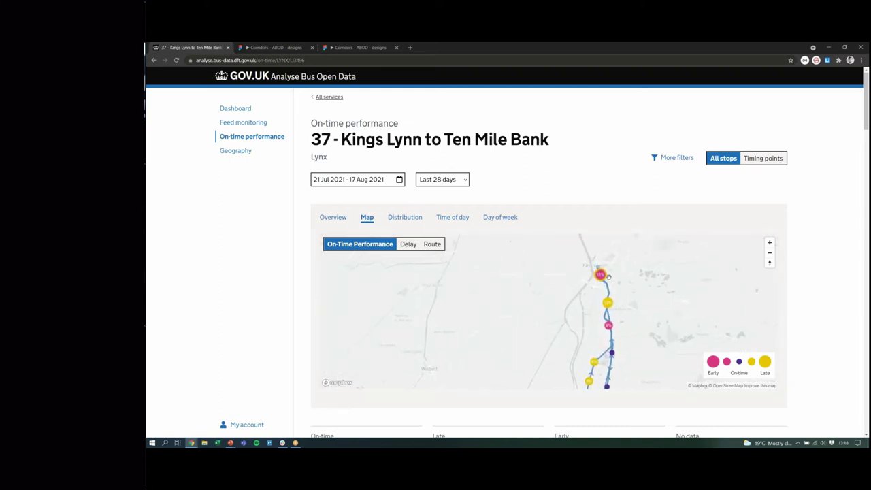
scroll(619, 283, "up", 3)
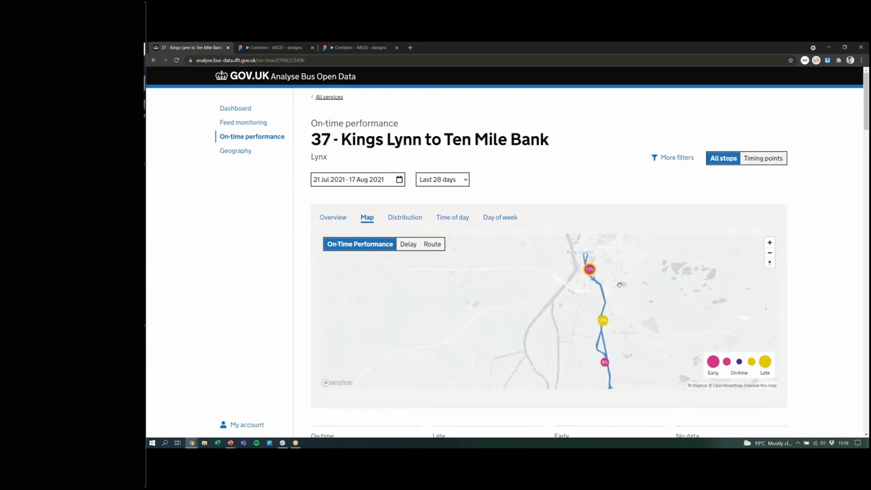
scroll(629, 294, "up", 4)
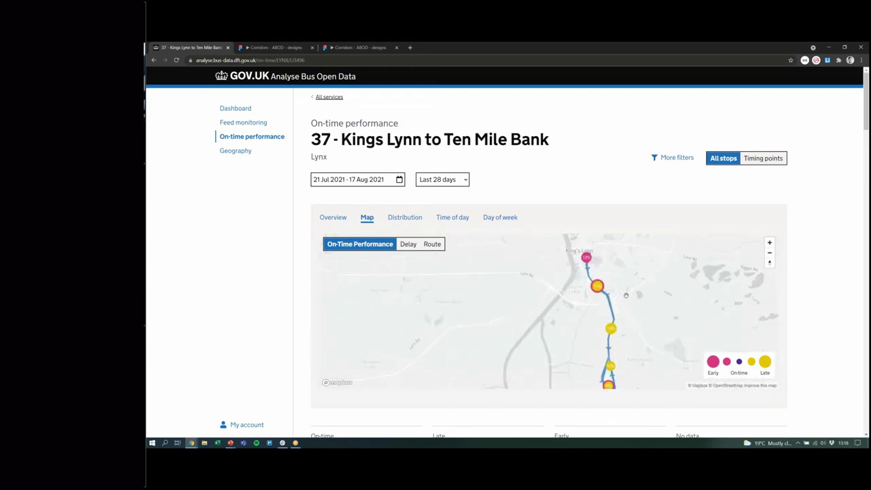
scroll(618, 294, "up", 3)
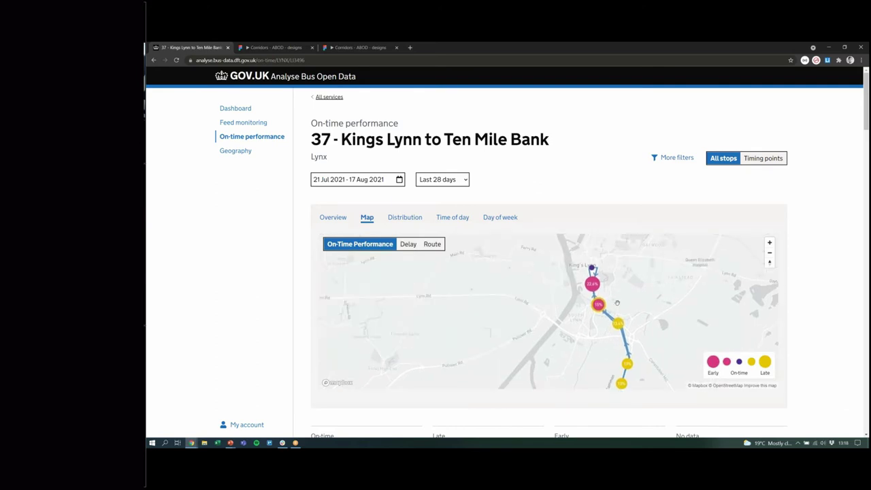
scroll(619, 299, "up", 3)
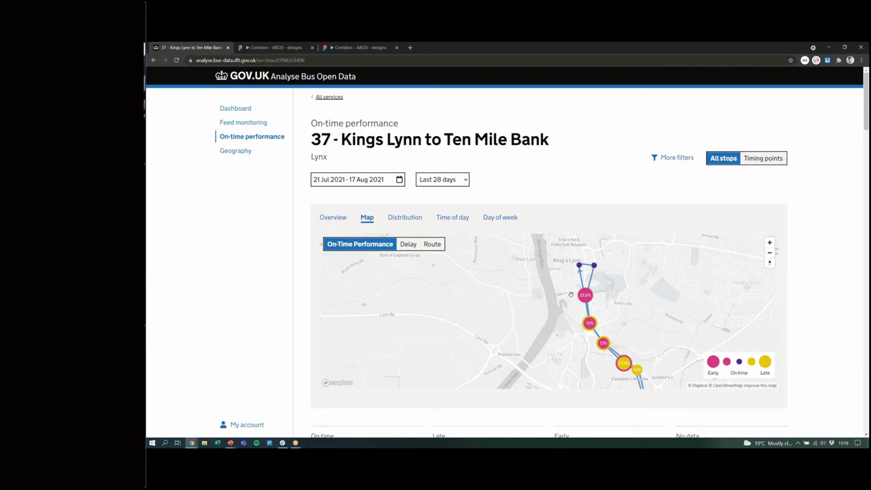
scroll(570, 294, "up", 5)
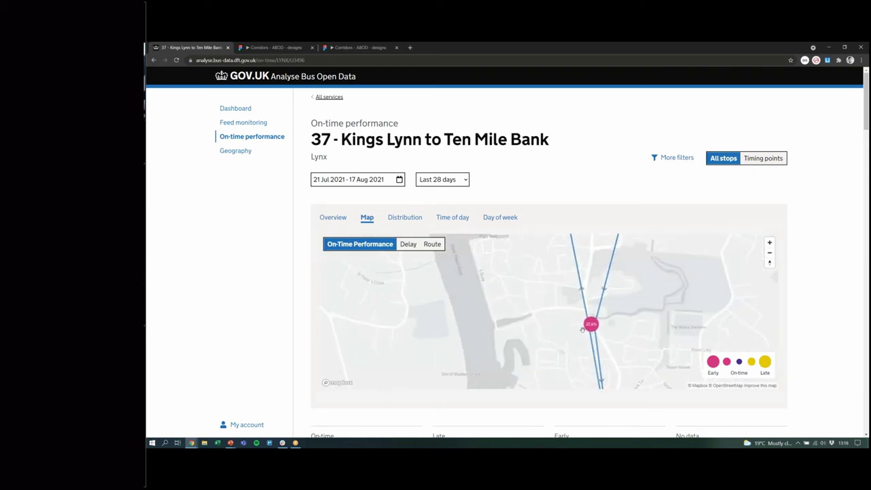
scroll(582, 329, "up", 3)
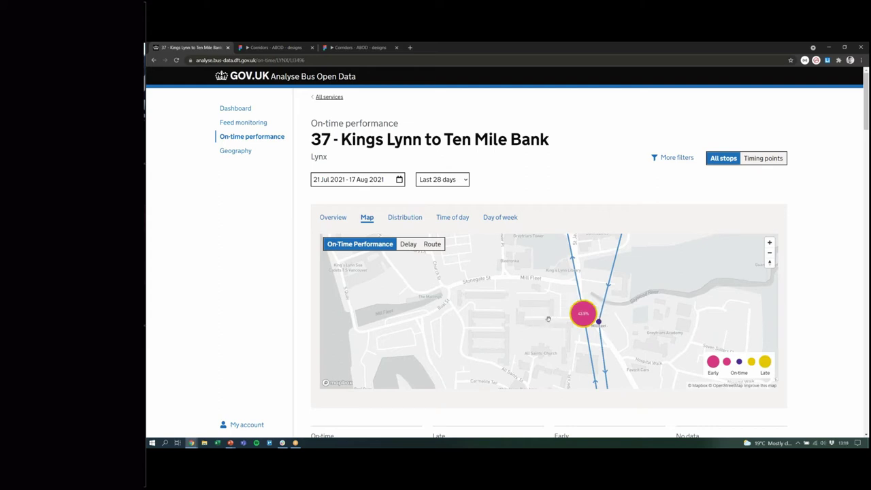
- Examine the on-time performance of the stops along the route, from Millfleet past Southgates southward out of King's Lynn
left_click_drag(554, 308, 551, 281)
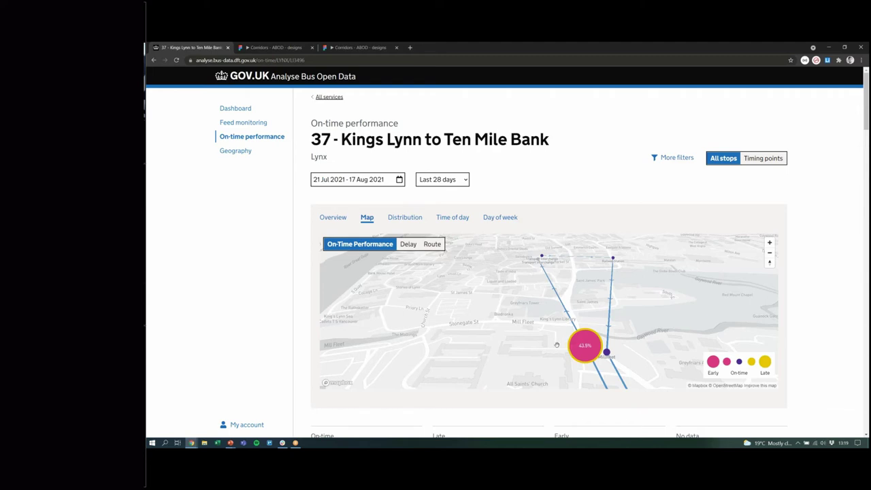
left_click_drag(550, 333, 491, 290)
scroll(521, 303, "up", 5)
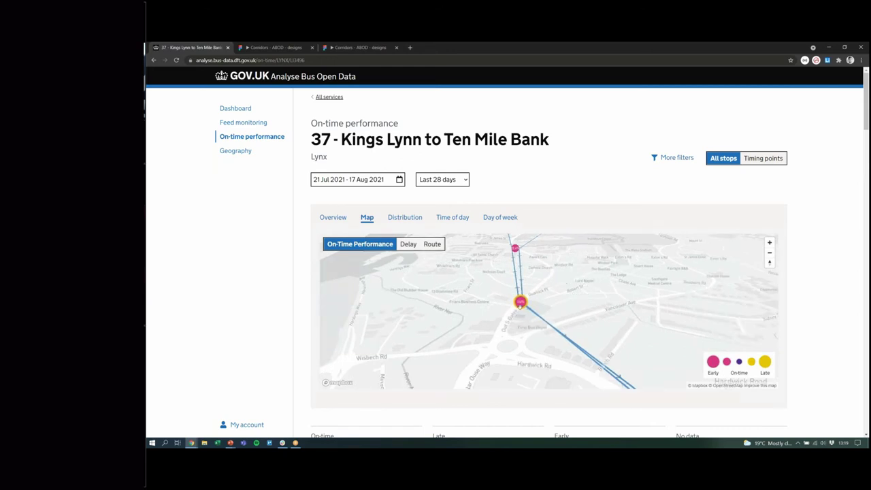
mouse_move(520, 303)
scroll(520, 303, "up", 3)
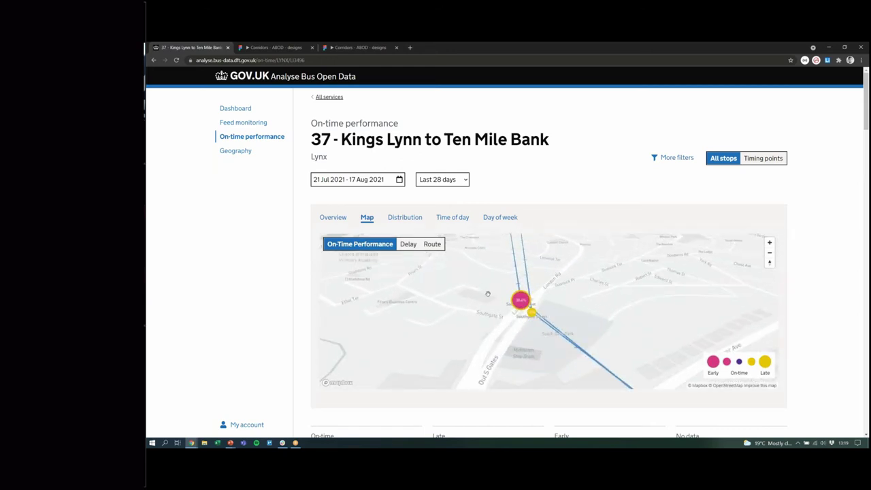
scroll(496, 312, "down", 3)
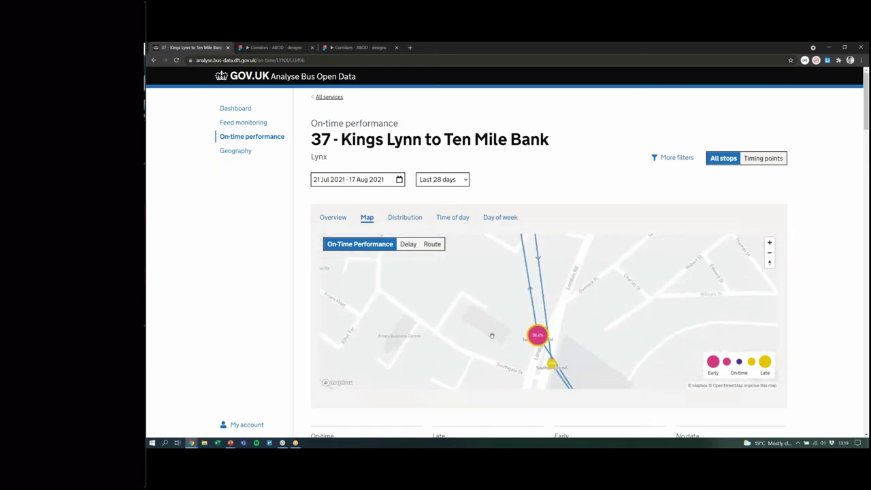
scroll(491, 334, "down", 3)
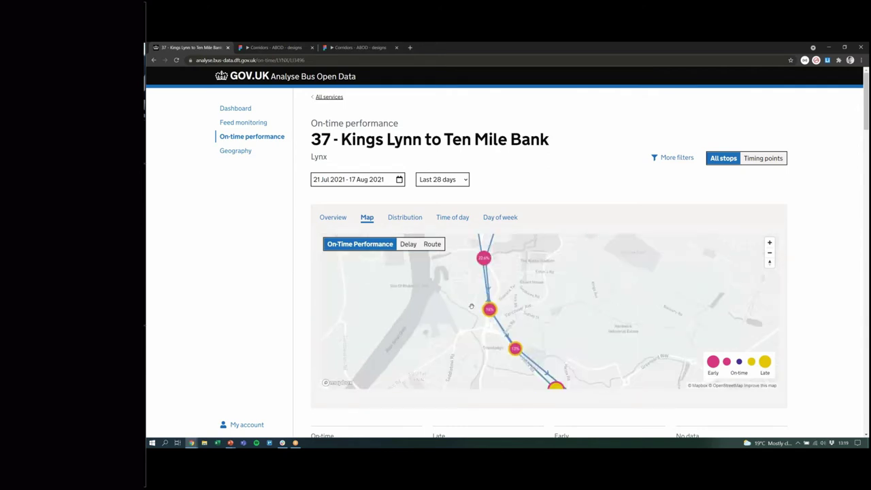
scroll(460, 308, "down", 1)
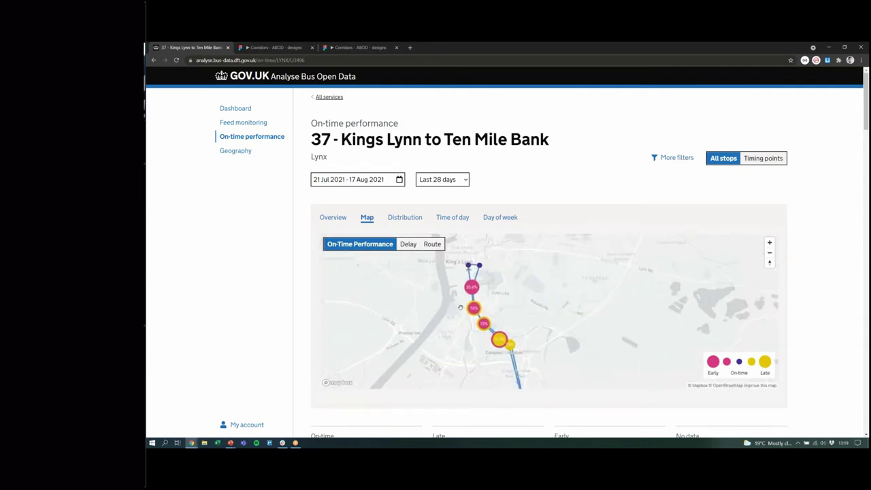
mouse_move(460, 307)
left_mouse_down()
mouse_move(470, 245)
mouse_move(450, 243)
mouse_move(468, 240)
mouse_move(468, 298)
left_mouse_up()
scroll(510, 251, "down", 2)
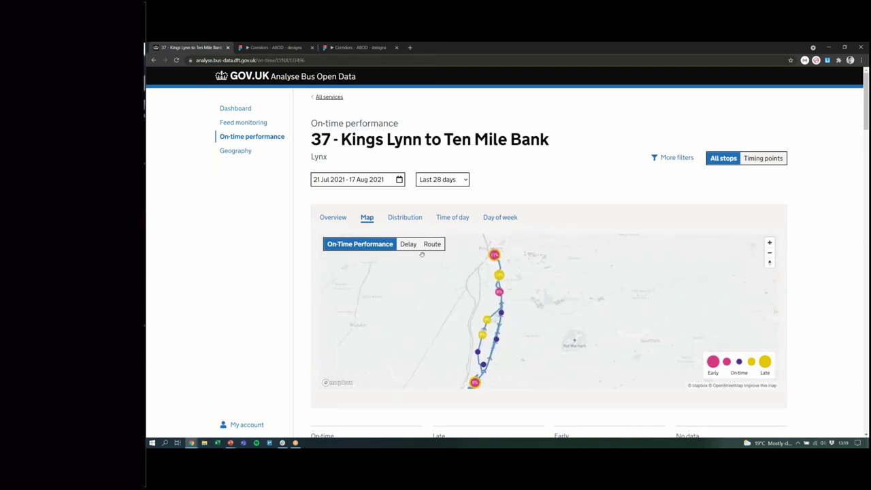
- Switch the service 37 map to the Delay view and bring the King's Lynn end of the route into view
left_click(406, 245)
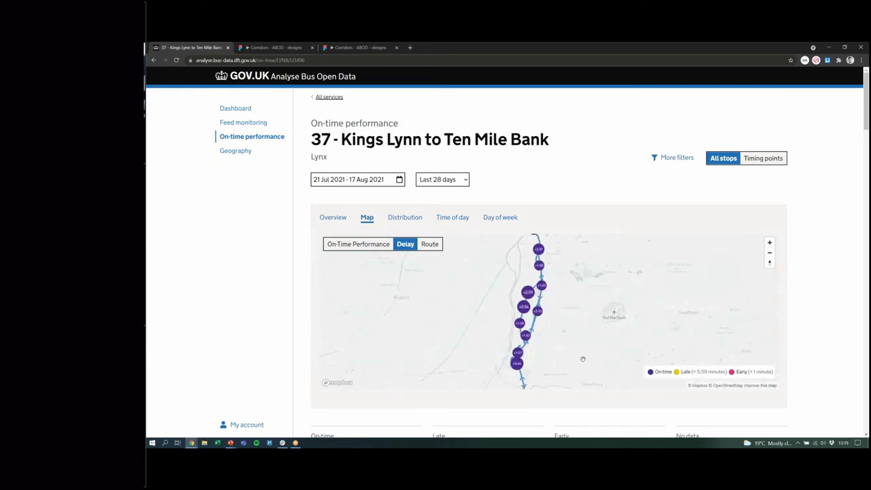
left_click_drag(582, 359, 595, 309)
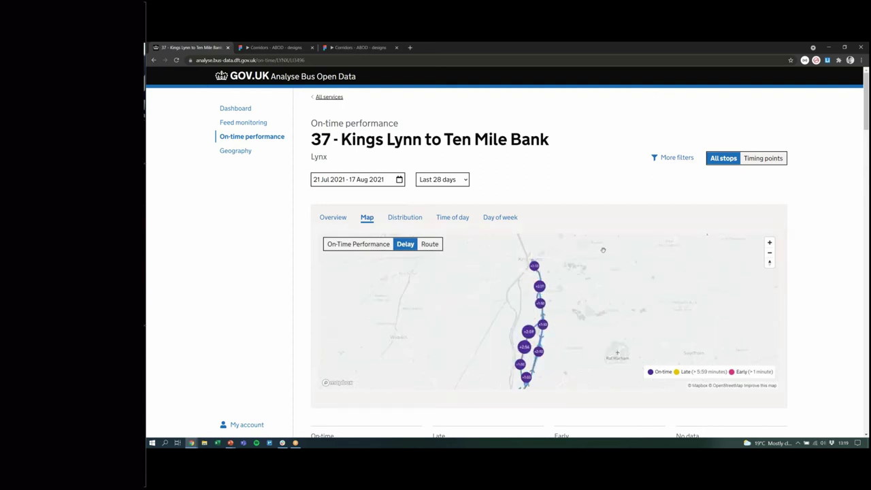
- Open the additional filters and limit the days of the week to Friday only
left_click(676, 158)
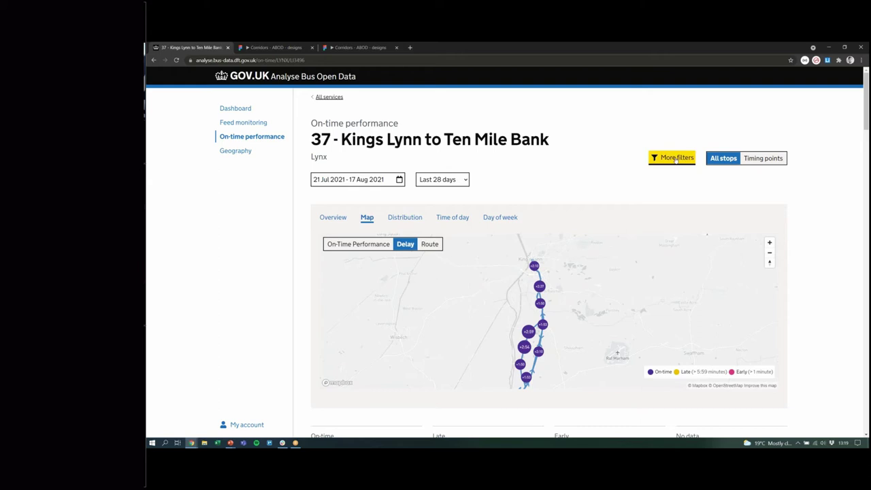
left_click(746, 132)
left_click(763, 132)
left_click(779, 132)
left_click(796, 132)
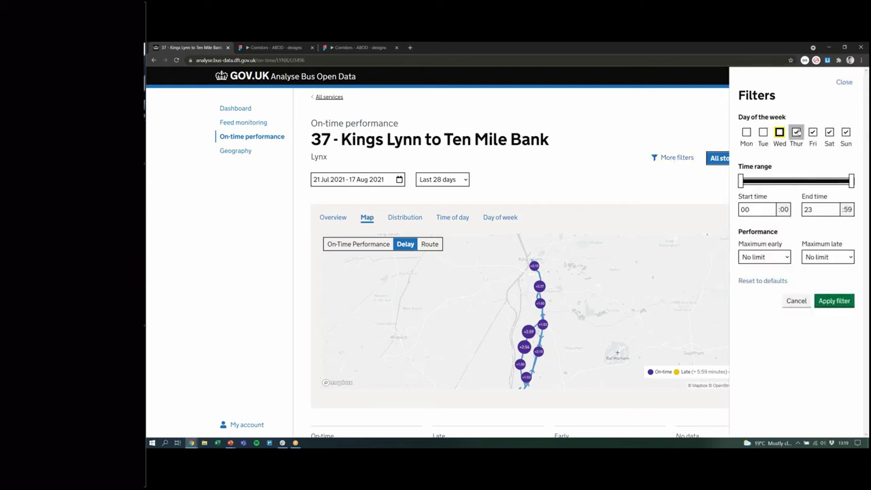
left_click(828, 132)
left_click(845, 132)
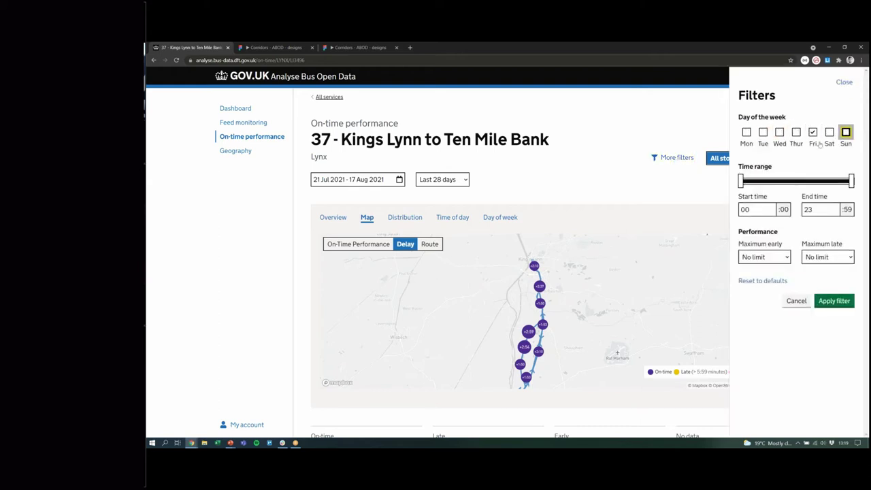
- Set the filter's time range to 12:00–14:59 and apply the filter
left_click_drag(741, 181, 797, 181)
left_click_drag(852, 179, 808, 180)
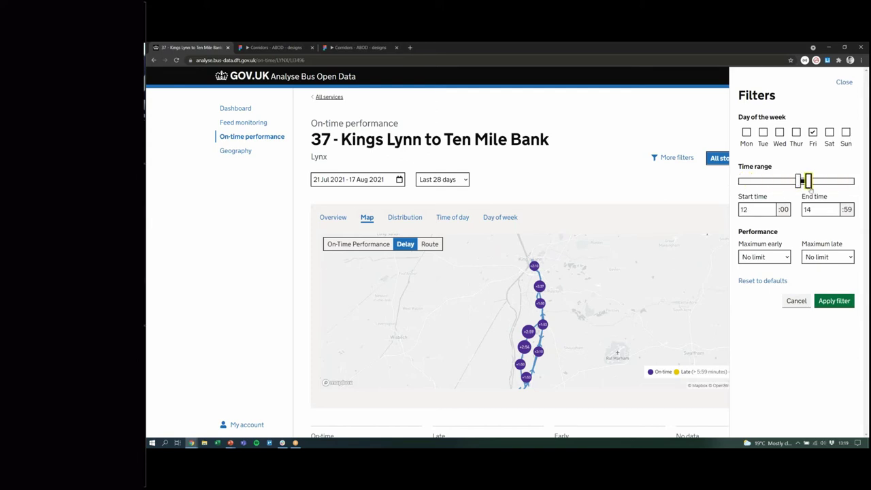
left_click(834, 300)
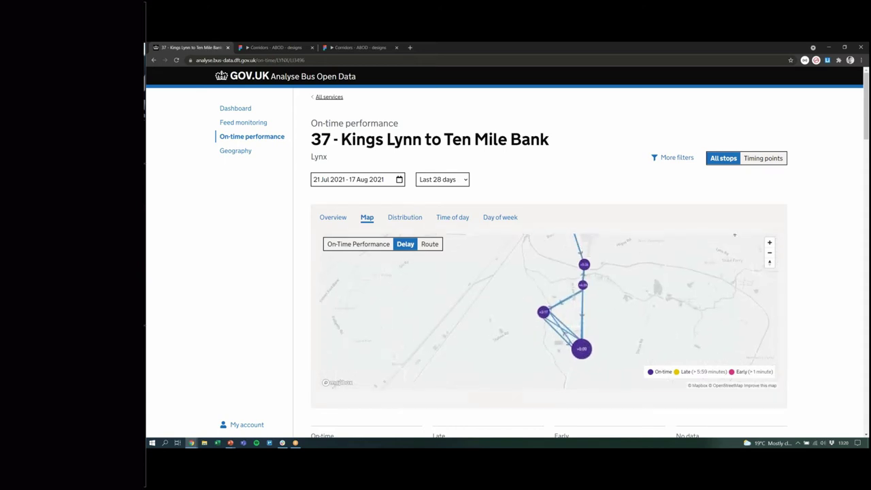
- Examine the filtered delays in close-up at the stops around Southery, and along the whole route of service 37
scroll(583, 279, "up", 3)
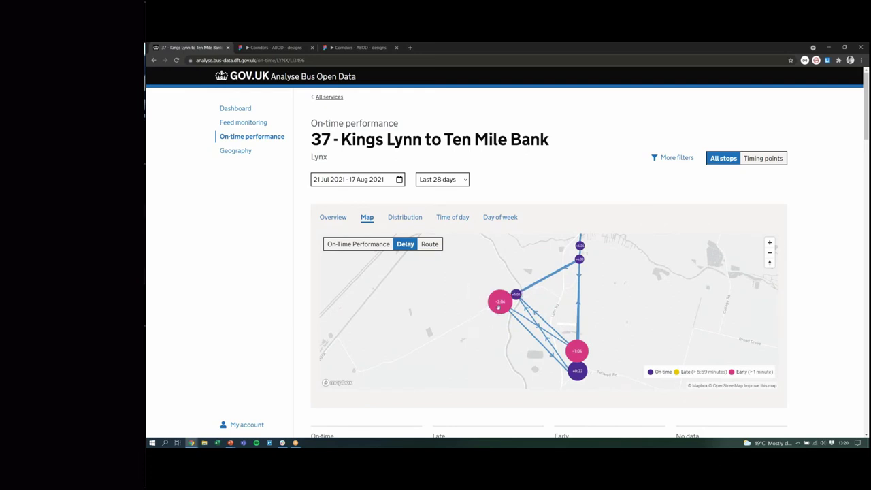
mouse_move(594, 333)
left_mouse_down()
mouse_move(567, 387)
mouse_move(571, 336)
left_mouse_up()
scroll(571, 336, "up", 5)
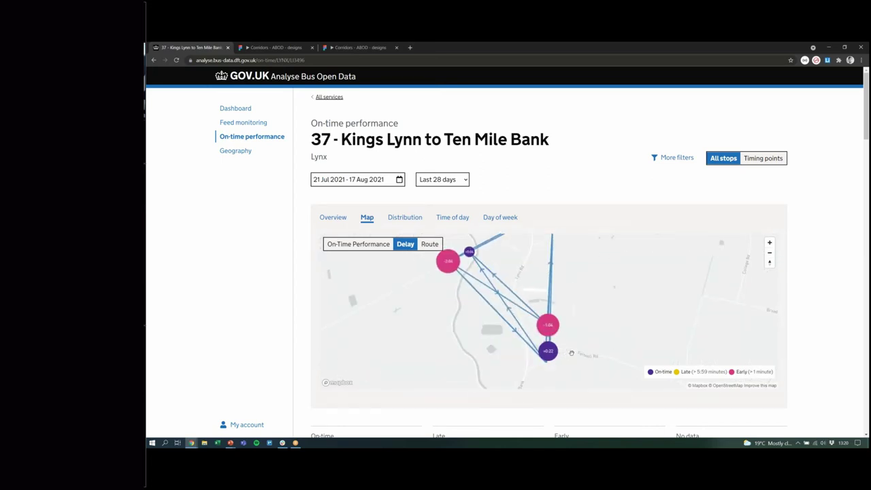
scroll(571, 353, "up", 3)
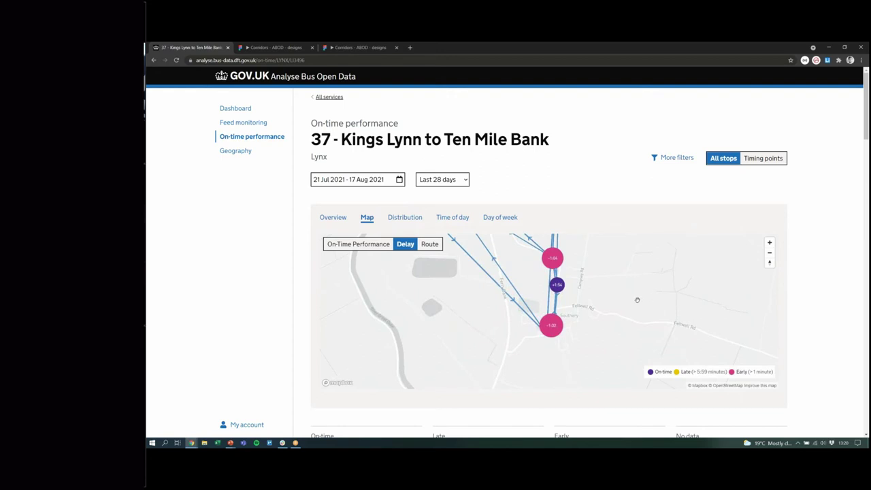
left_click_drag(637, 300, 592, 408)
scroll(617, 265, "down", 2)
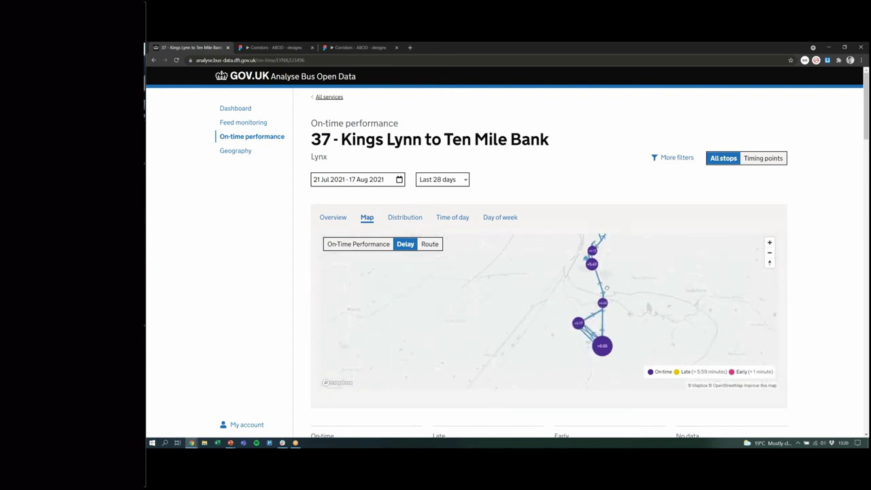
scroll(606, 287, "up", 2)
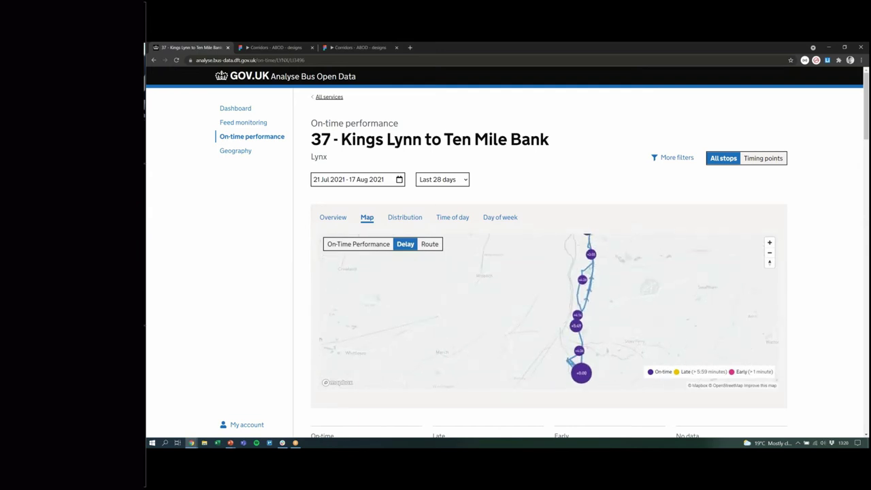
scroll(586, 307, "down", 1)
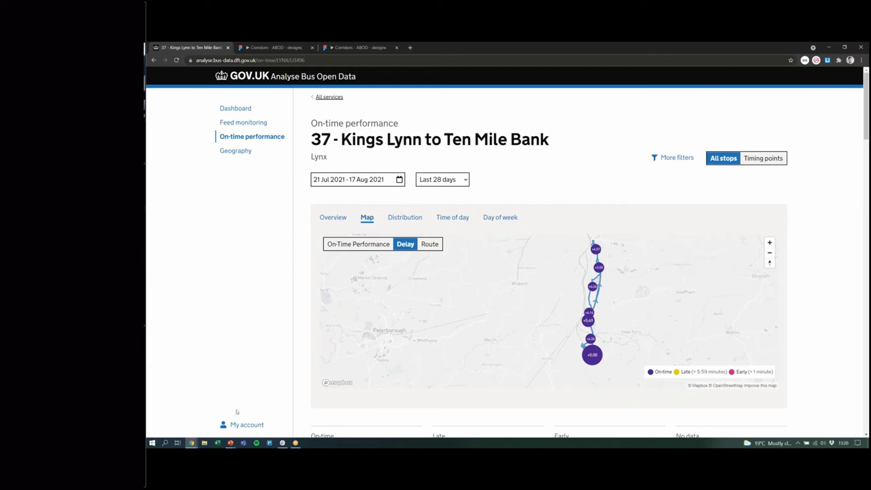
- Switch to the PowerPoint slide show and advance from the ABOD Demo slide to the "What's next?" slide
mouse_move(230, 443)
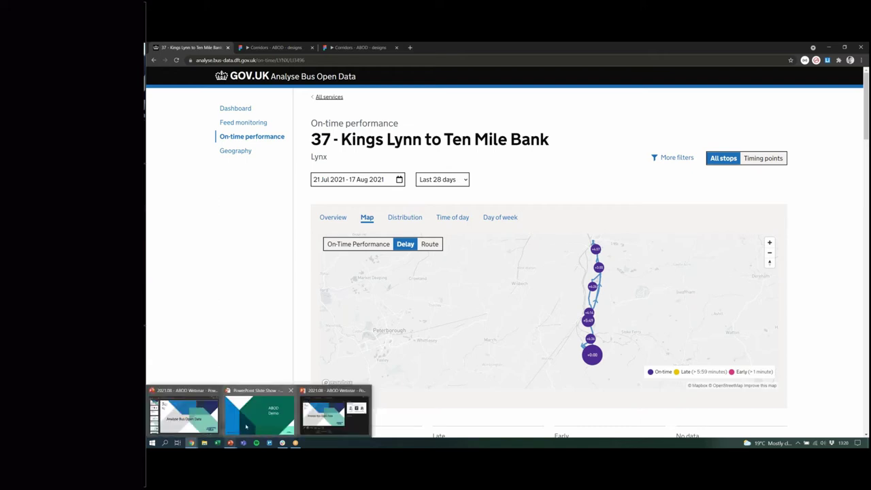
left_click(246, 426)
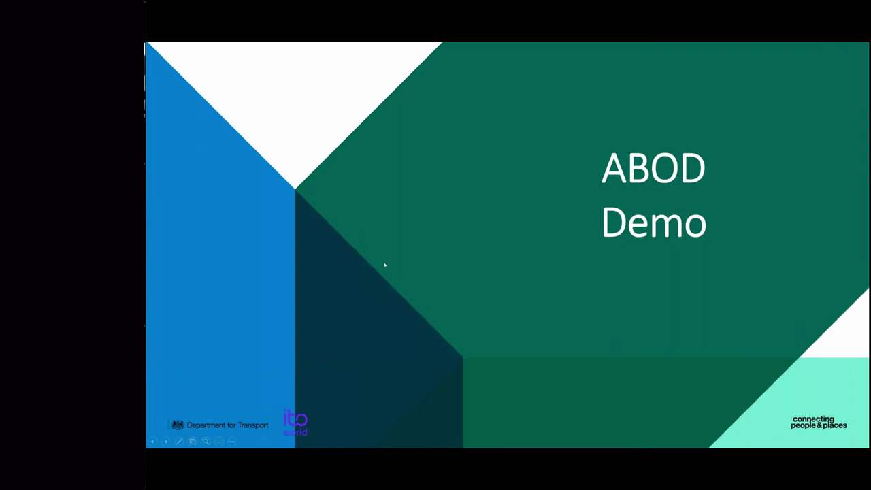
left_click(423, 232)
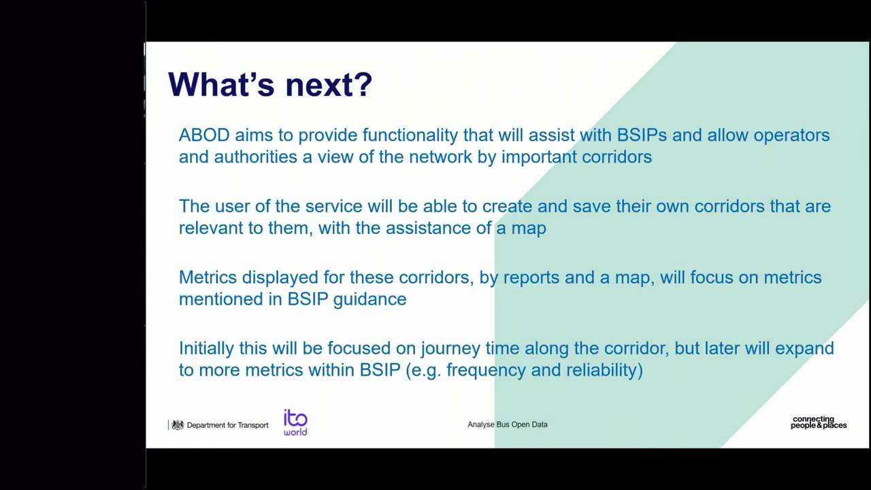
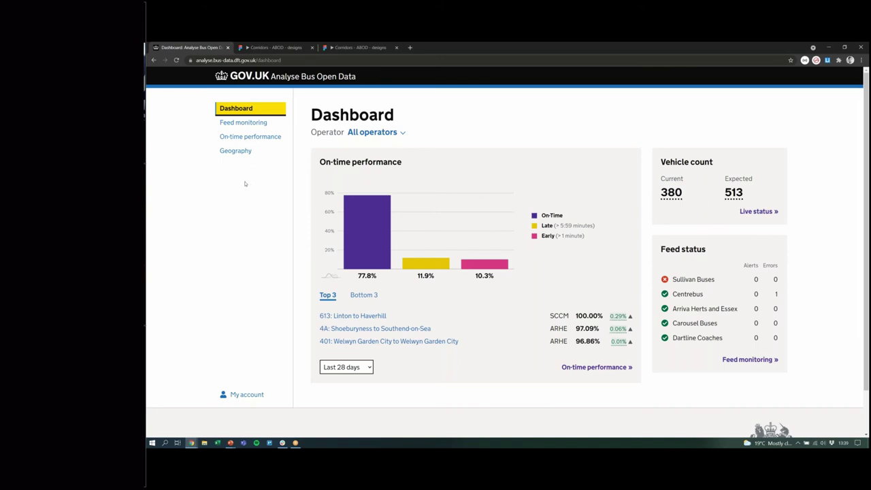
- Open the on-time performance overview from the dashboard and choose the operator Lynx
left_click(259, 138)
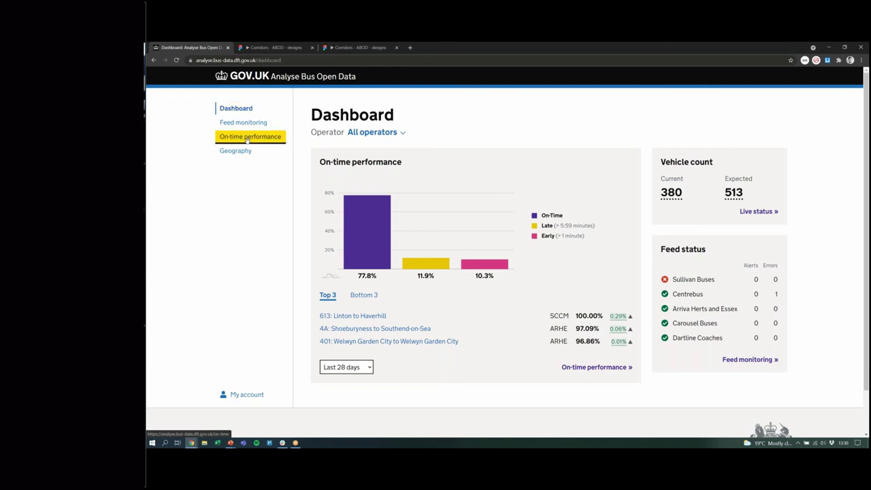
scroll(349, 282, "down", 2)
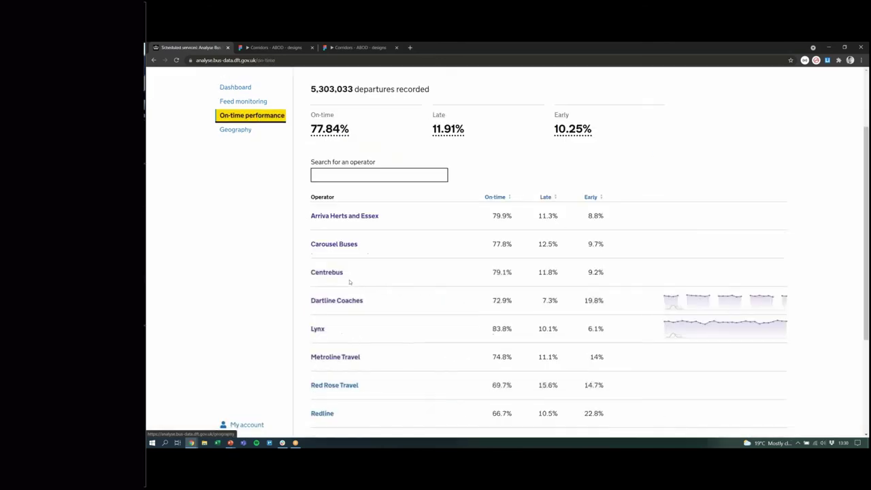
left_click(318, 329)
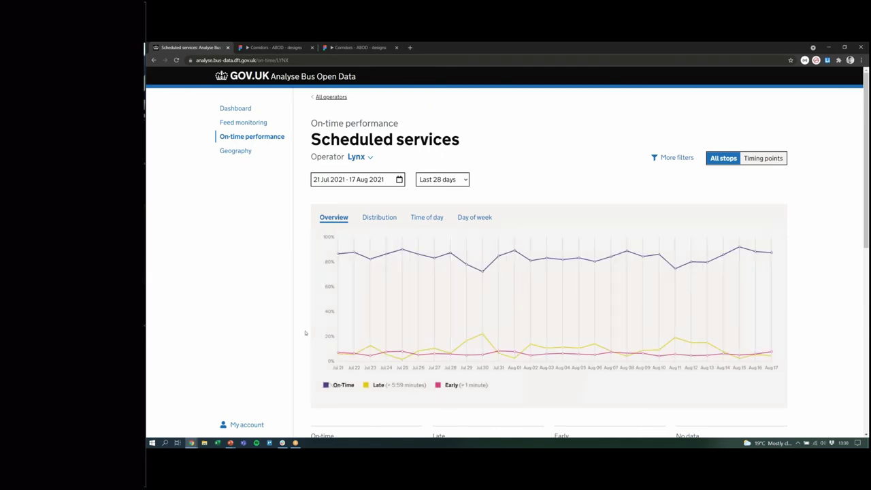
- Open service 37: Kings Lynn to Ten Mile Bank from the Lynx services and display its on-time performance map
scroll(306, 333, "down", 5)
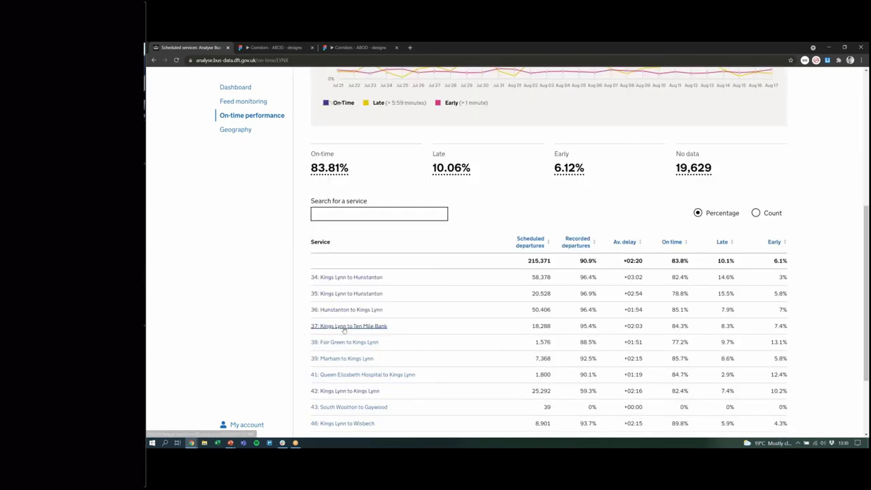
left_click(345, 327)
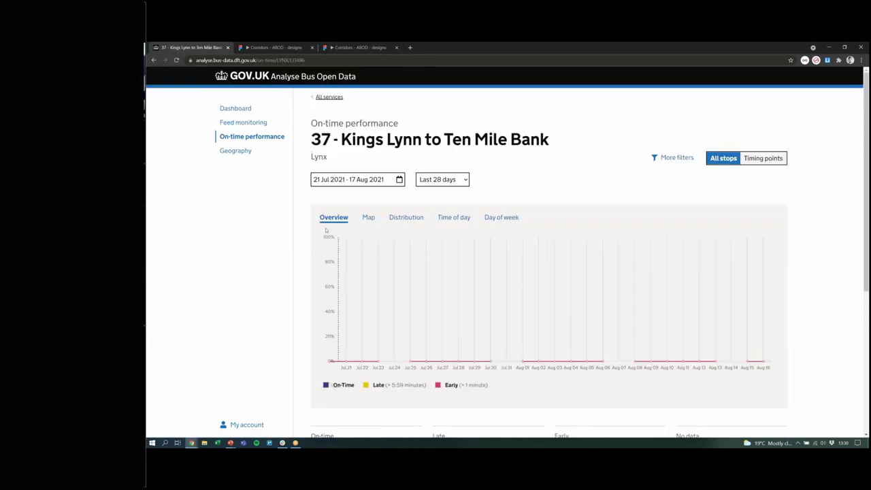
left_click(370, 219)
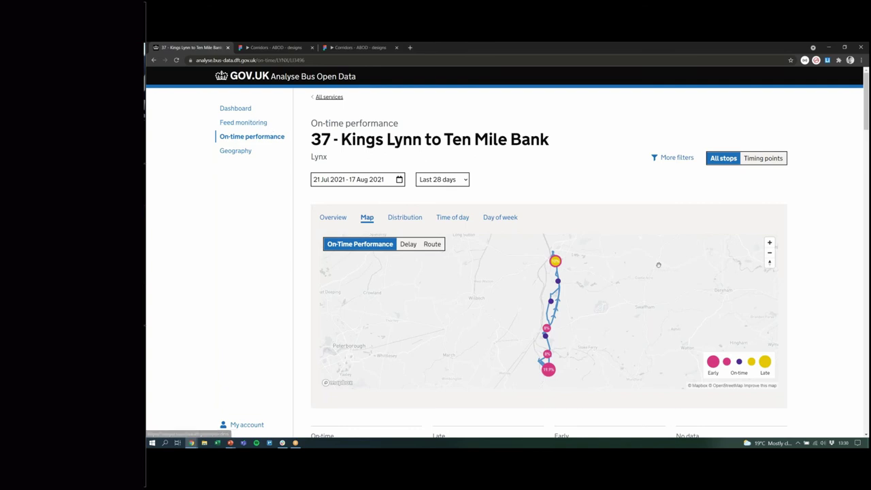
- Return via the dashboard to on-time performance for all operators and look through the operator table
left_click(222, 111)
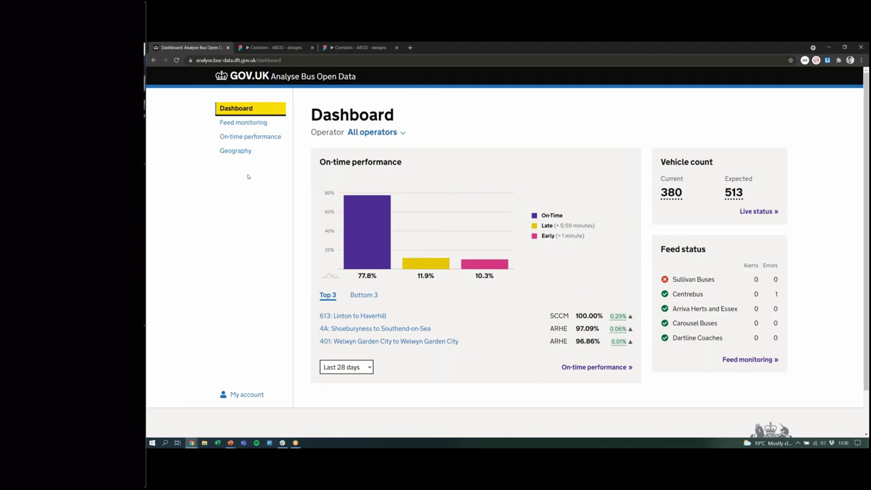
left_click(240, 136)
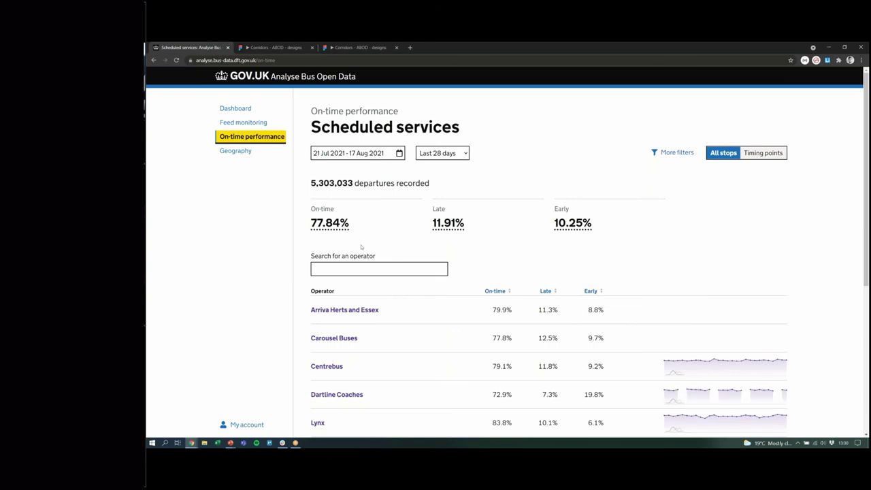
scroll(360, 253, "down", 6)
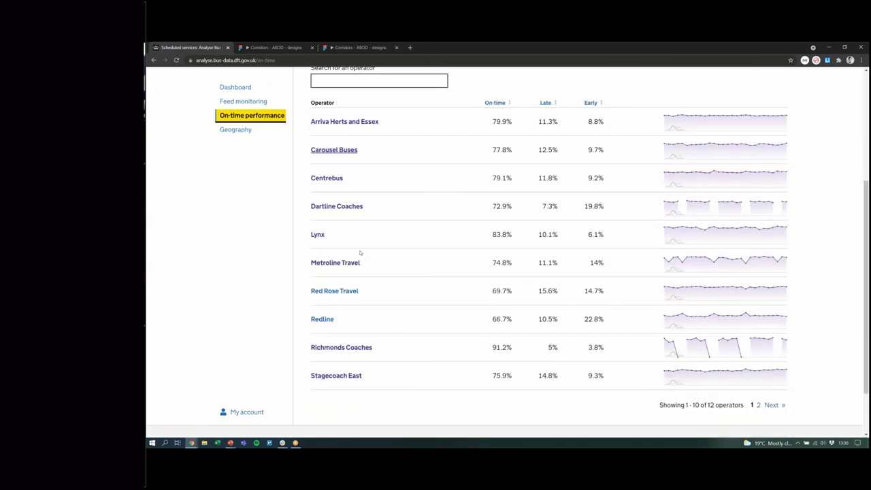
scroll(360, 253, "up", 6)
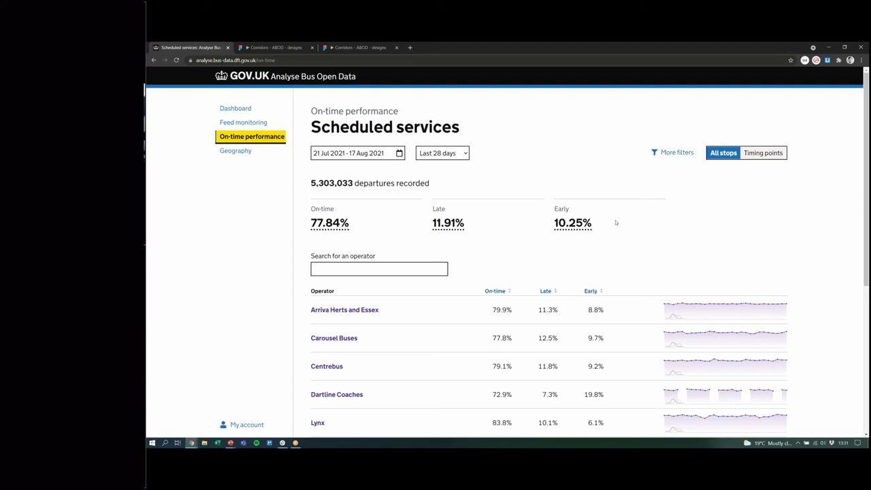
scroll(616, 222, "down", 4)
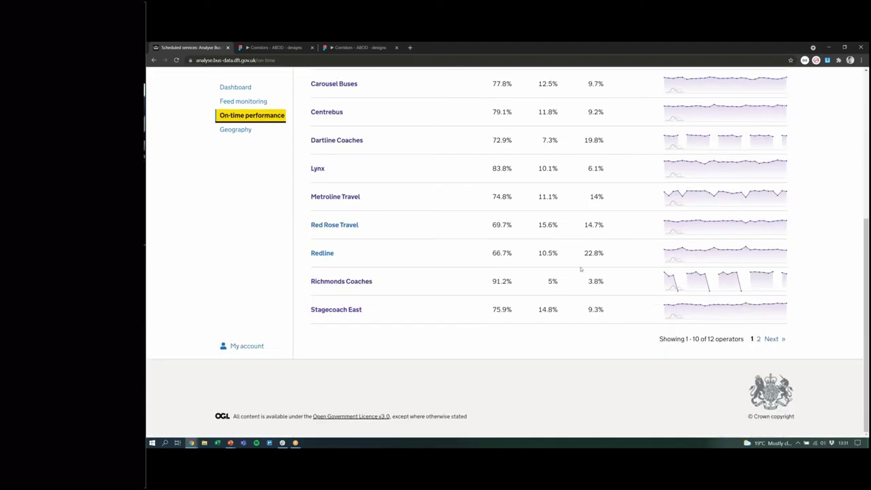
- Review the overall on-time, late and early percentages and compare them across the listed operators for scheduled services
scroll(584, 279, "up", 4)
scroll(583, 281, "down", 2)
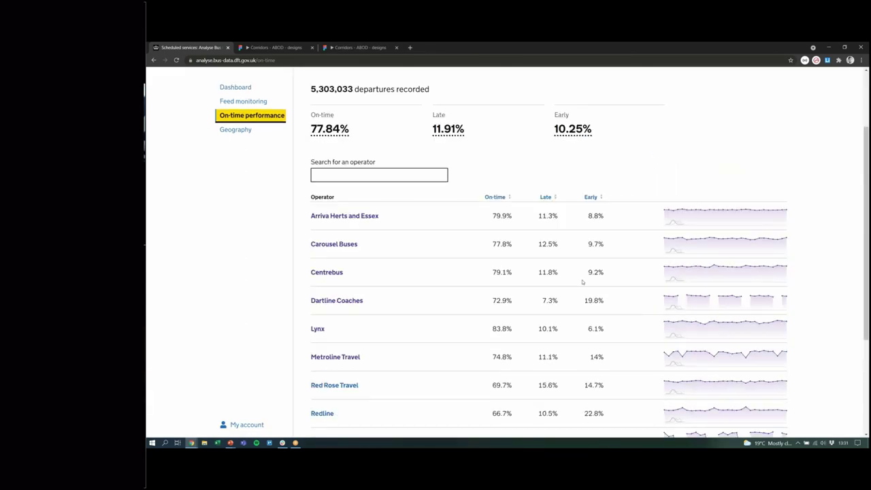
left_click(306, 202)
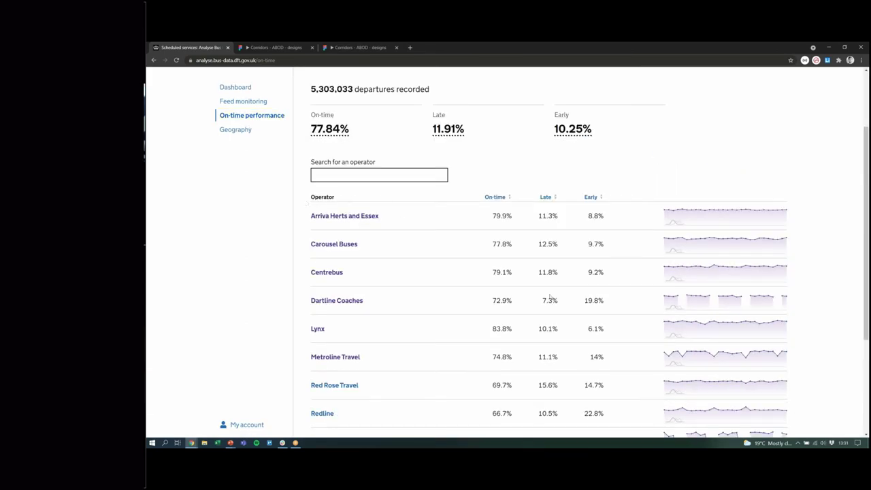
scroll(565, 256, "up", 2)
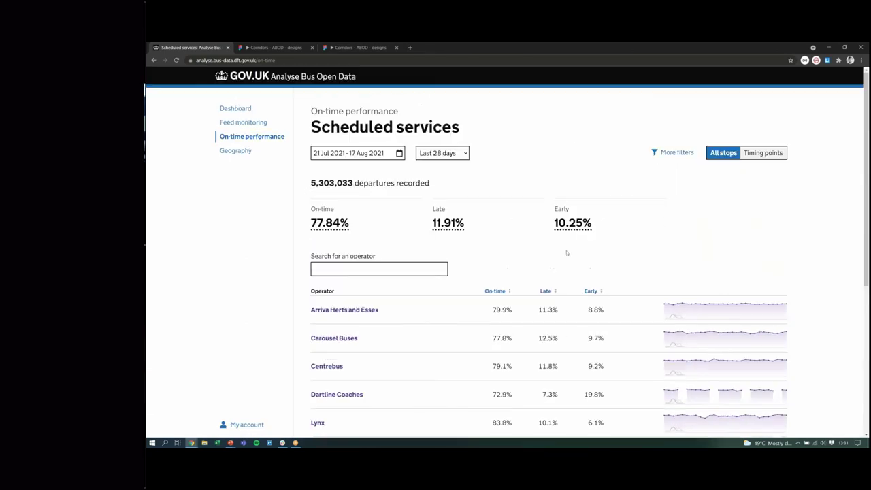
scroll(524, 204, "down", 5)
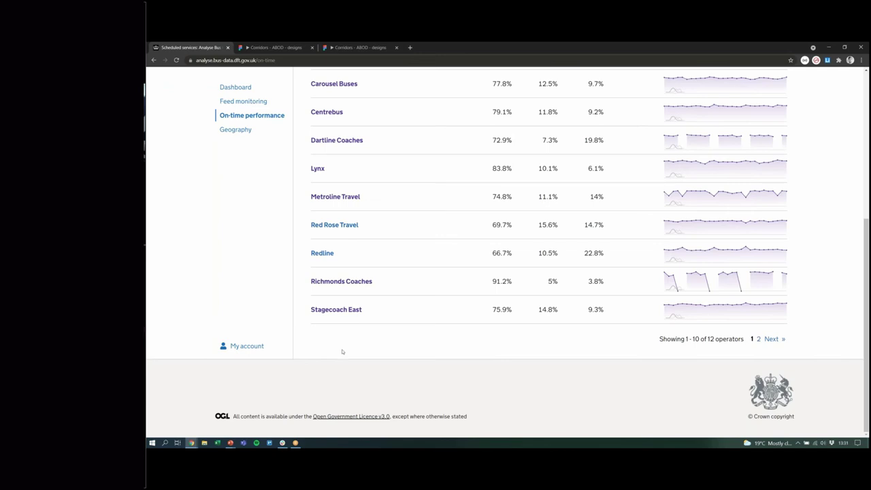
scroll(342, 352, "up", 5)
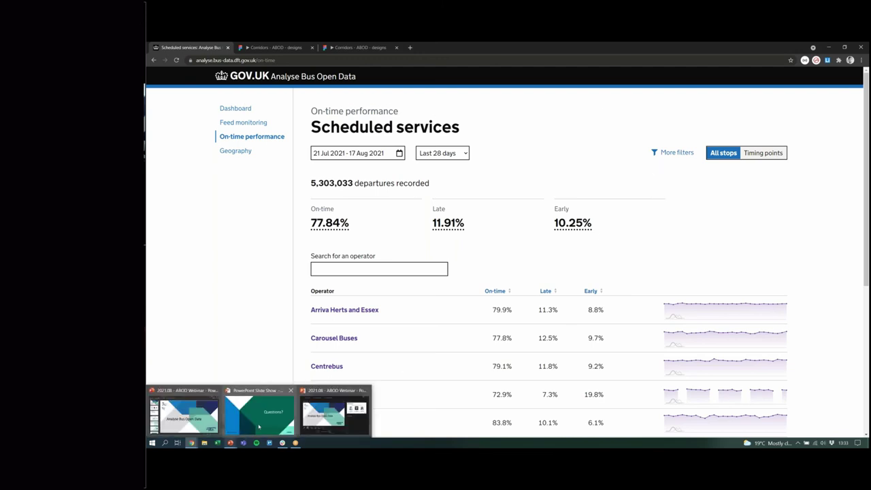
- Switch to the PowerPoint slide show and go back from the "Questions?" slide to the "How to get access" slide
left_click(259, 415)
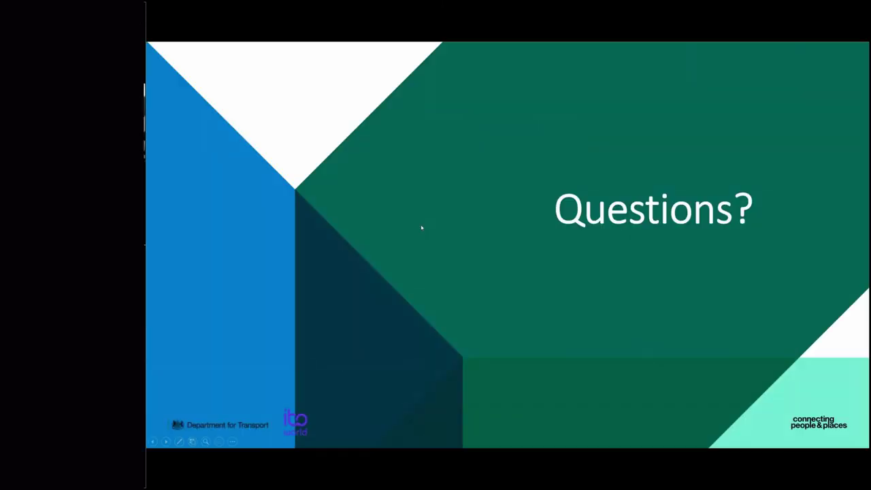
key("Left")
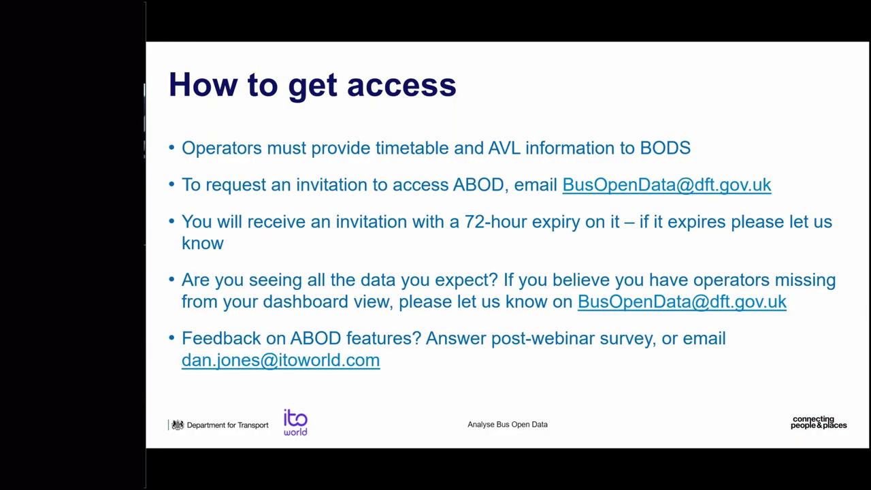